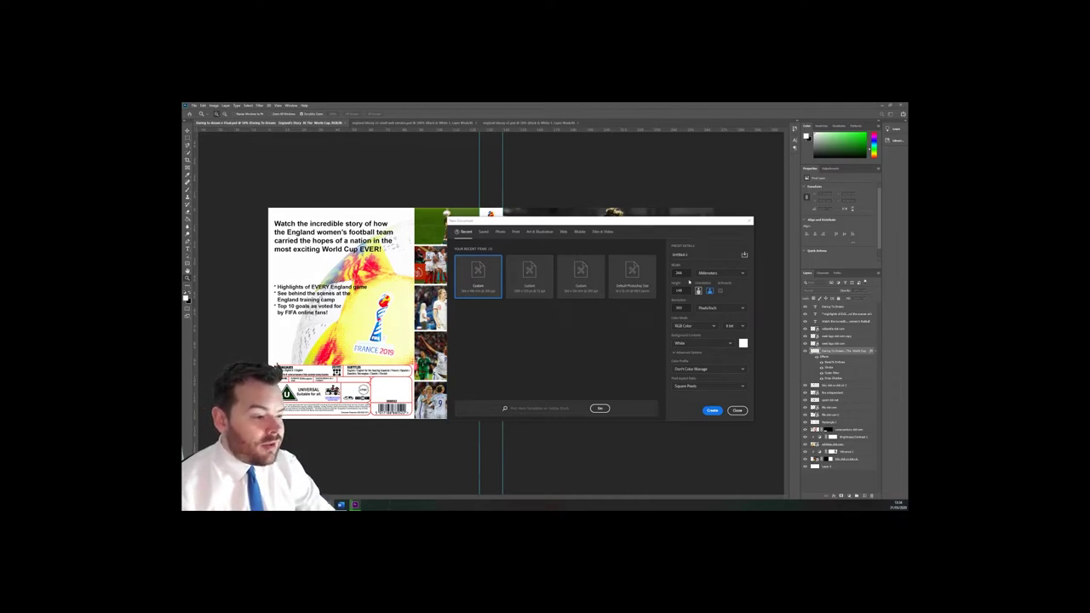
Step: Keep units in Millimeters, rename the preset to 'A4', and create the blank document
click(714, 273)
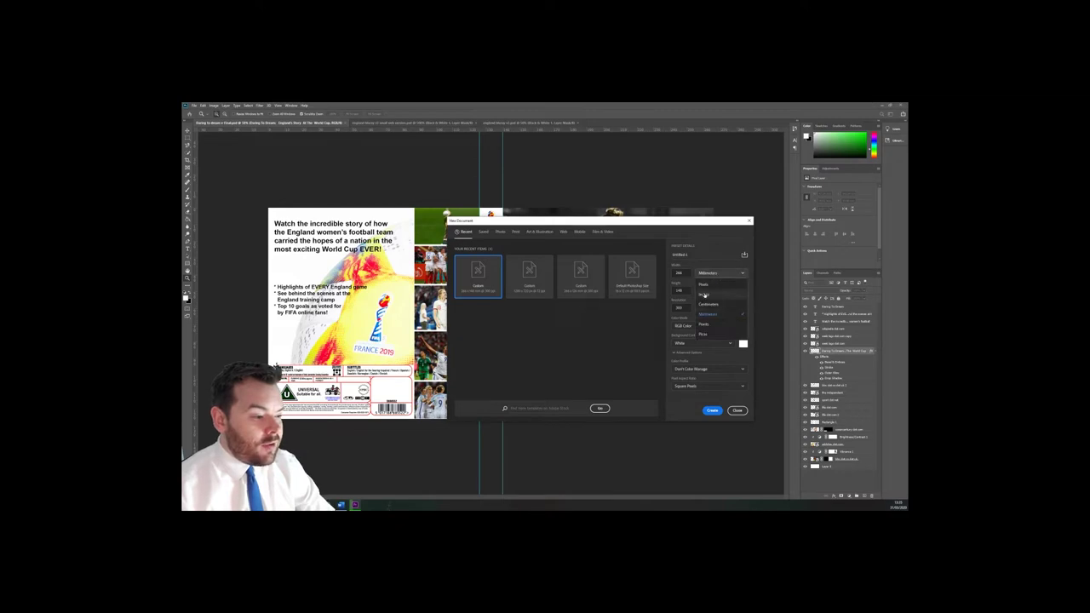
key(Down)
key(Up)
key(Up)
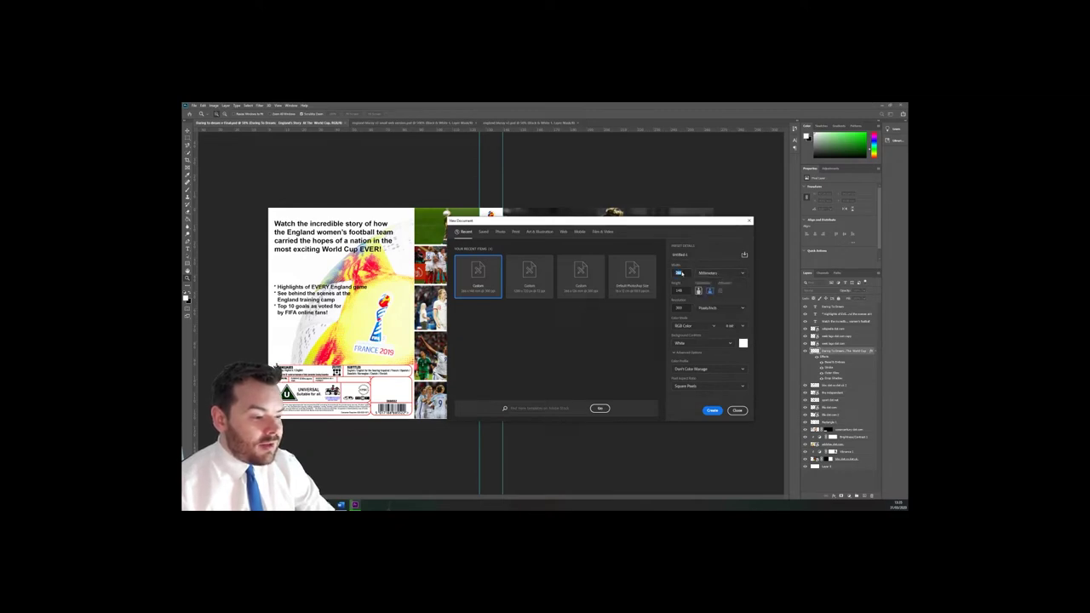
key(Return)
click(681, 292)
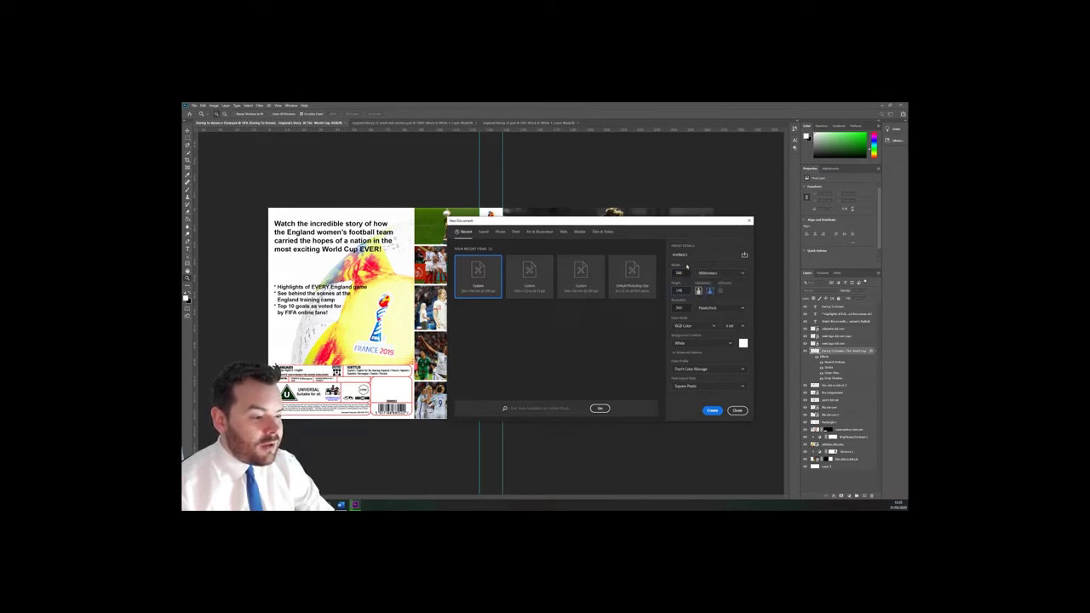
double_click(680, 255)
text(A4)
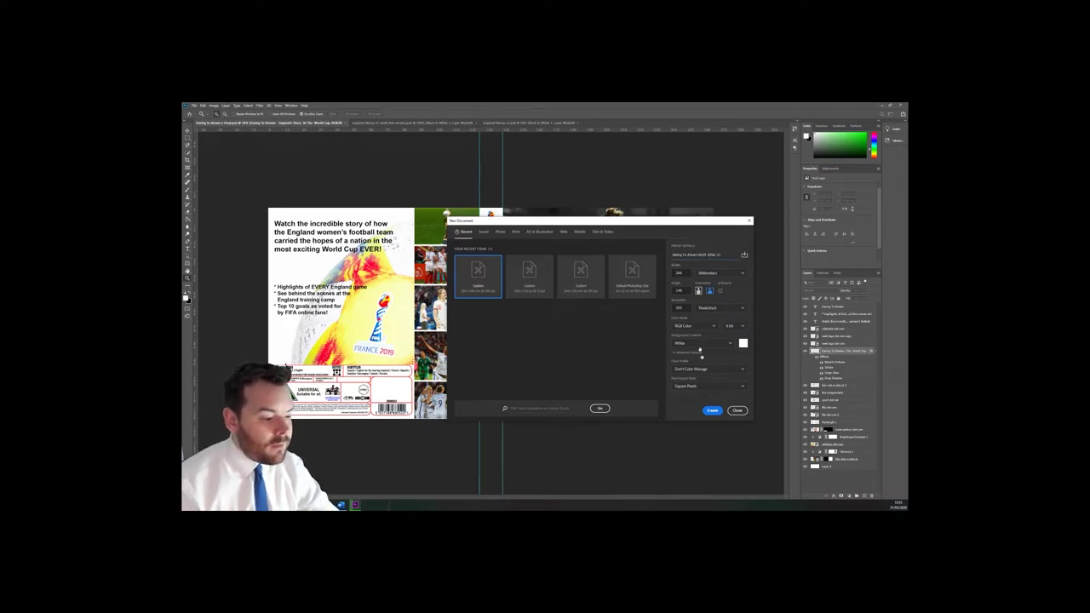
click(712, 411)
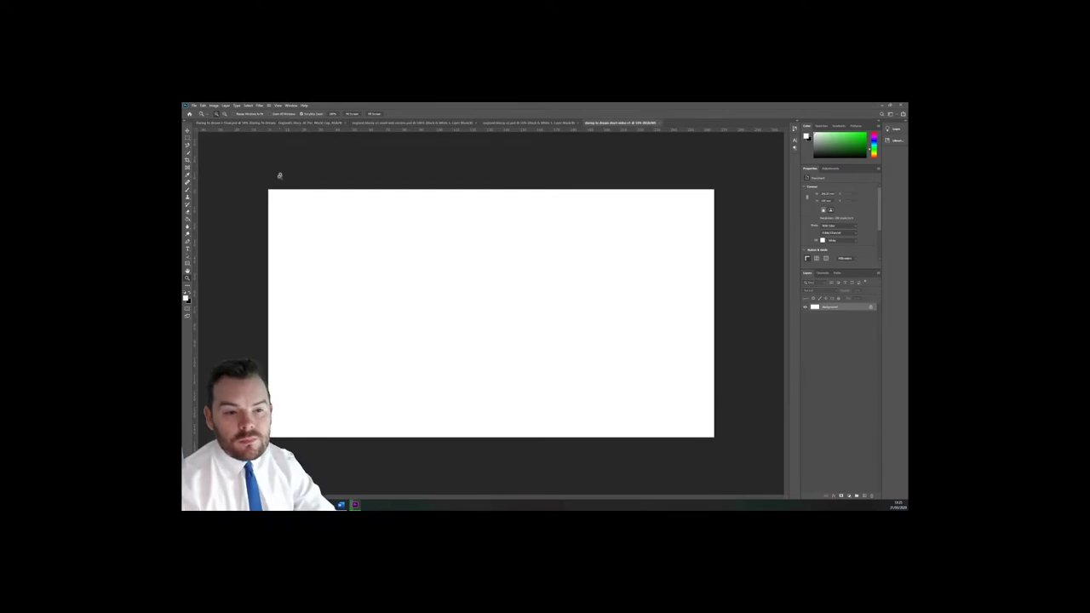
Step: Add vertical guides at positions 10 and 1 to mark the spine, then select the Move tool
click(274, 108)
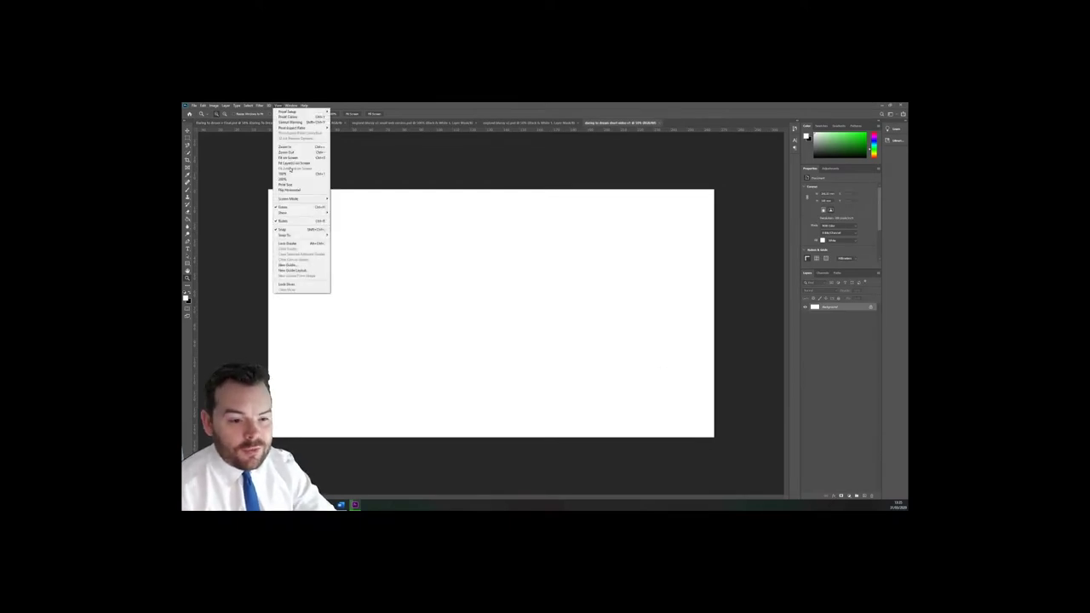
click(302, 266)
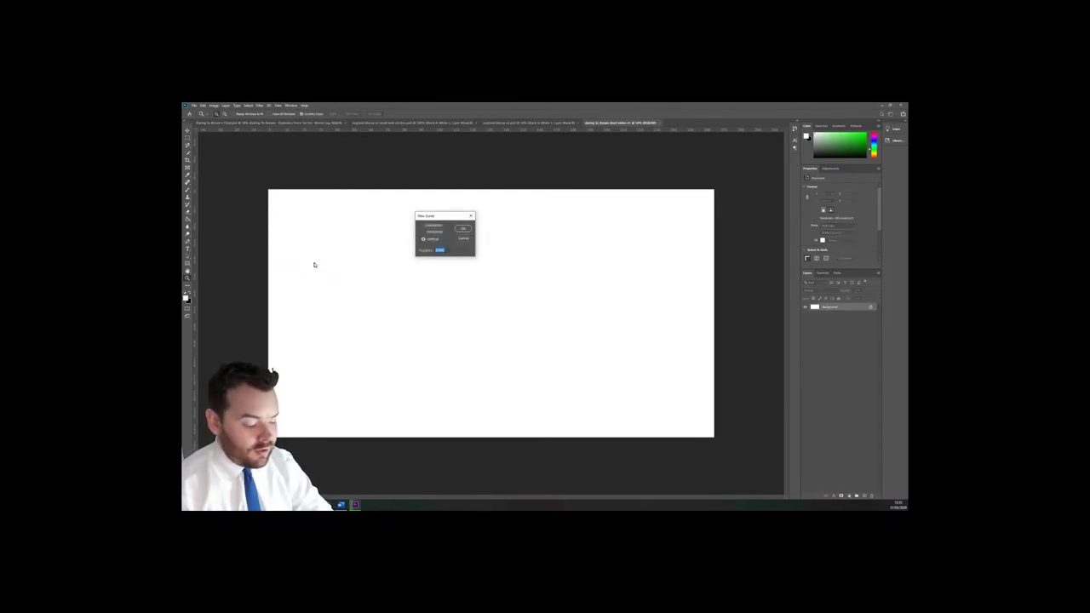
text(10)
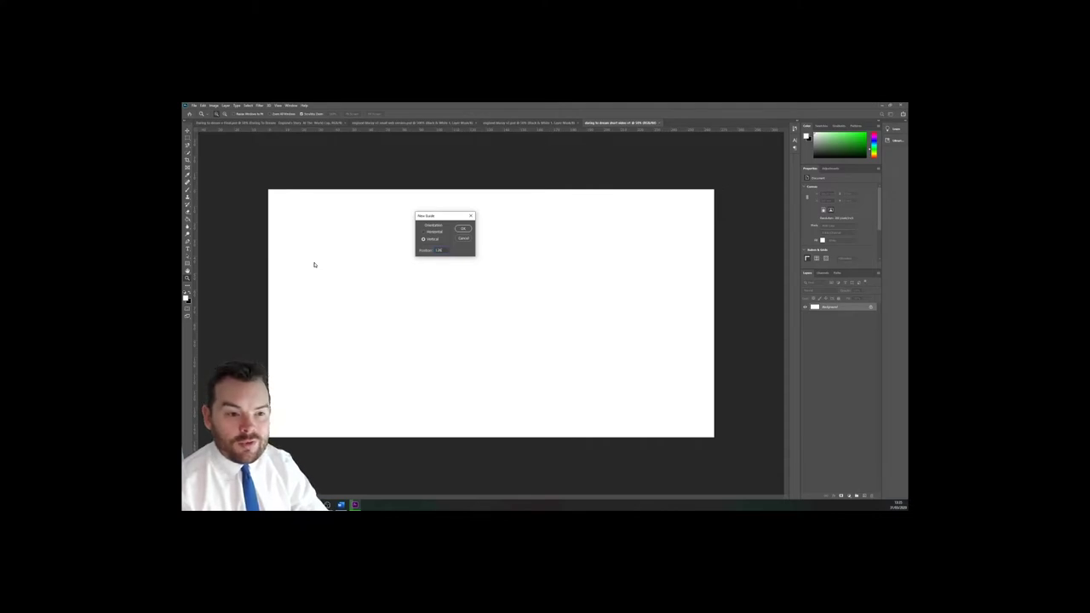
key(Return)
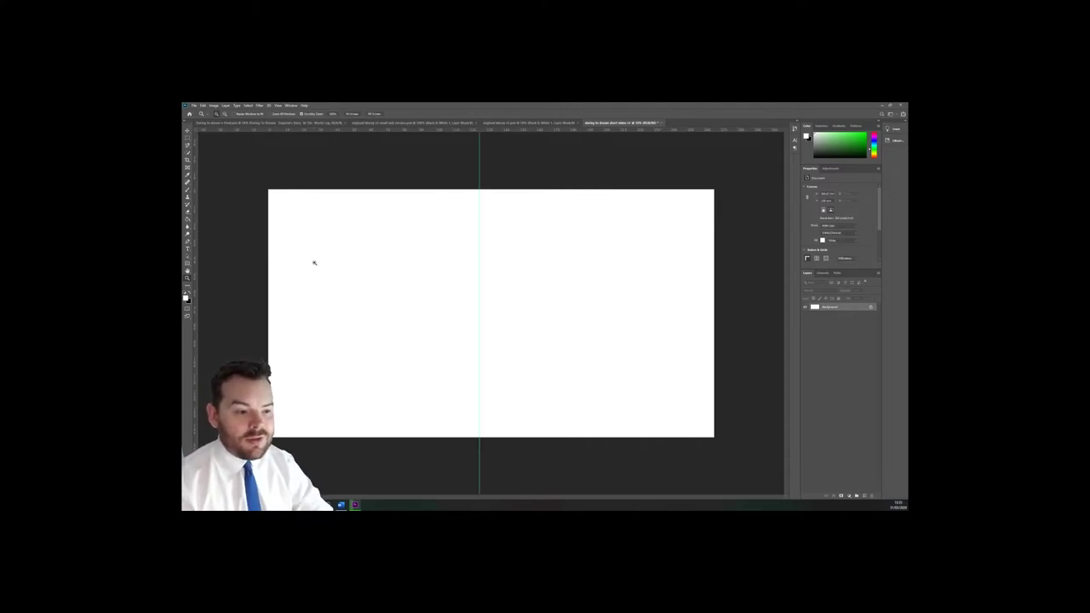
click(278, 105)
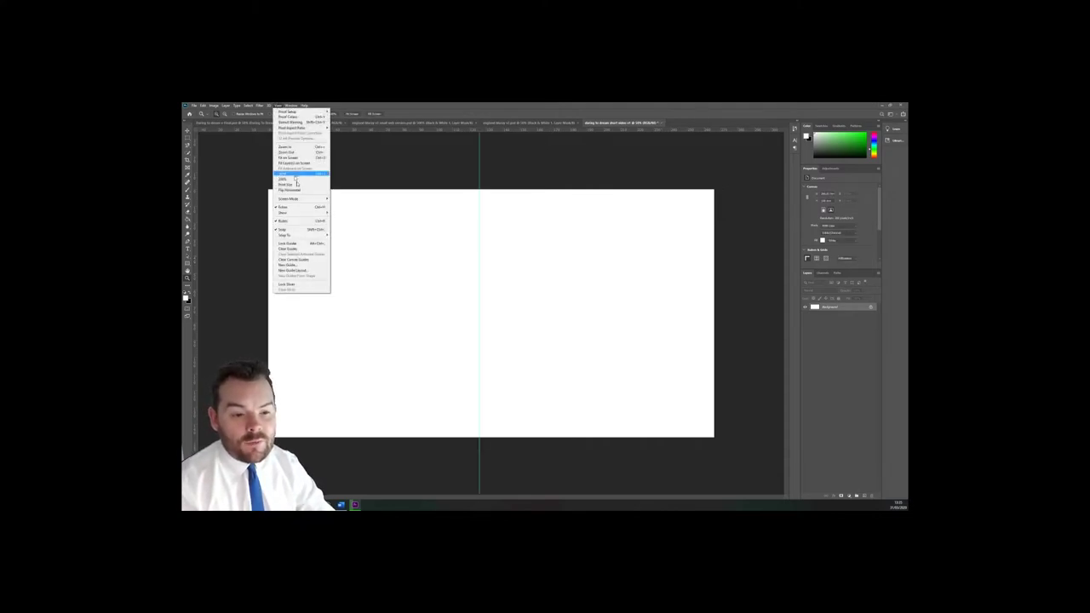
click(299, 265)
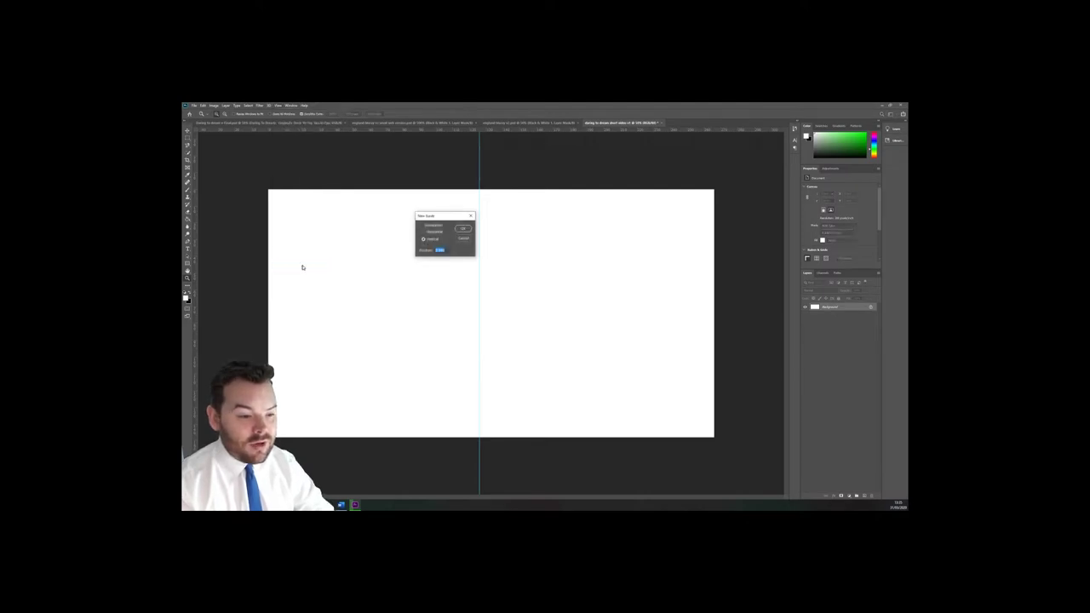
text(1)
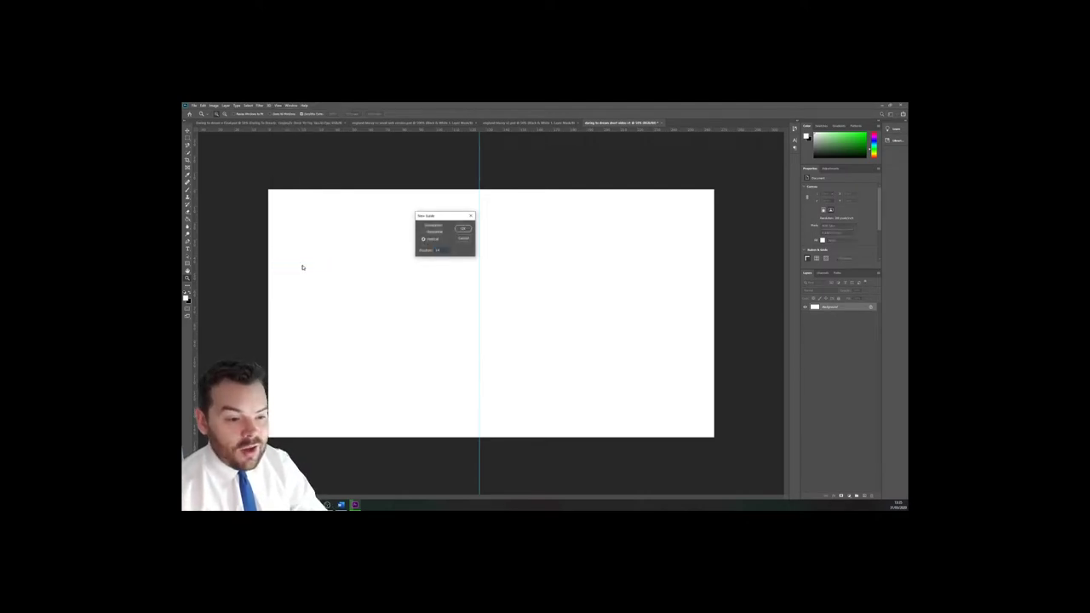
key(Return)
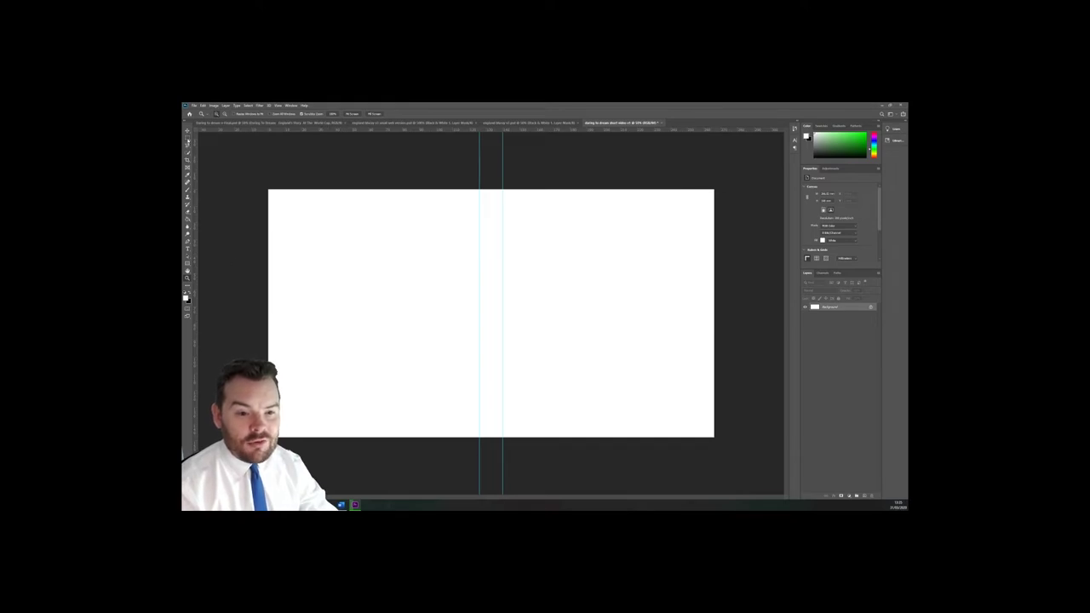
click(188, 140)
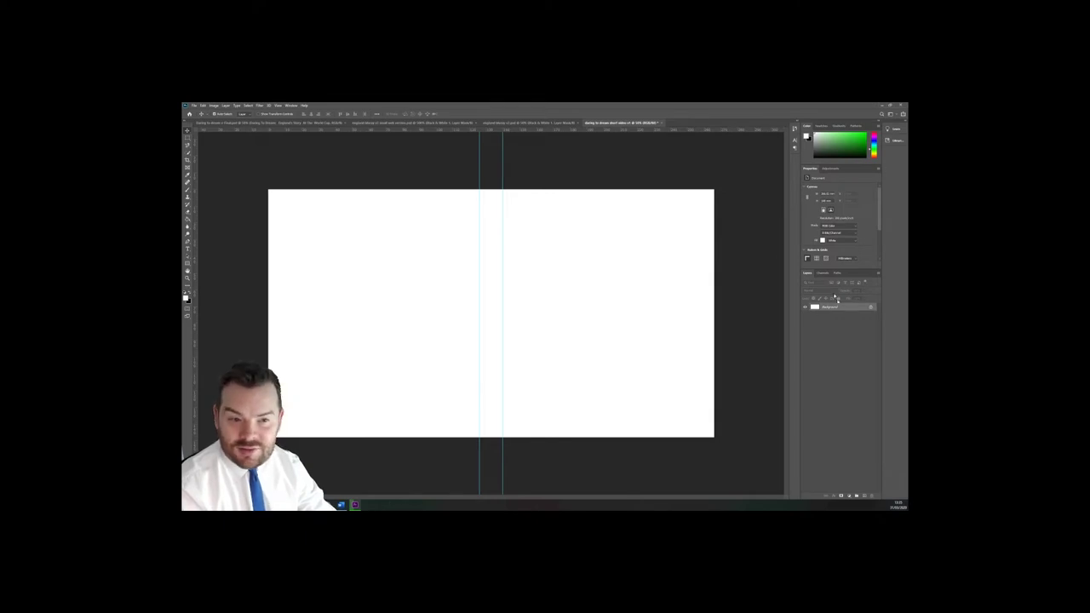
click(262, 105)
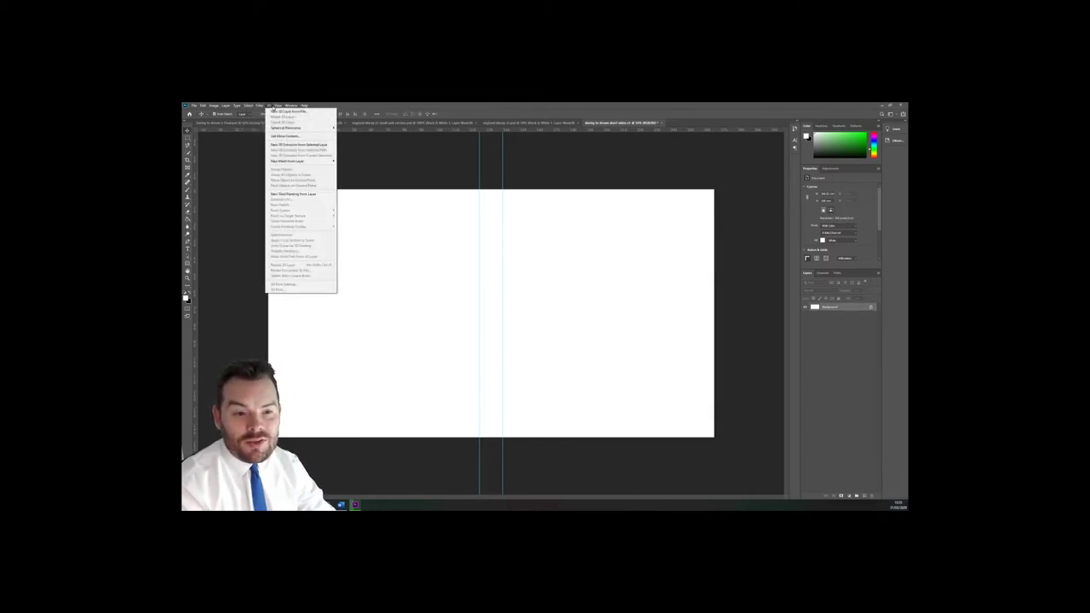
mouse_move(281, 193)
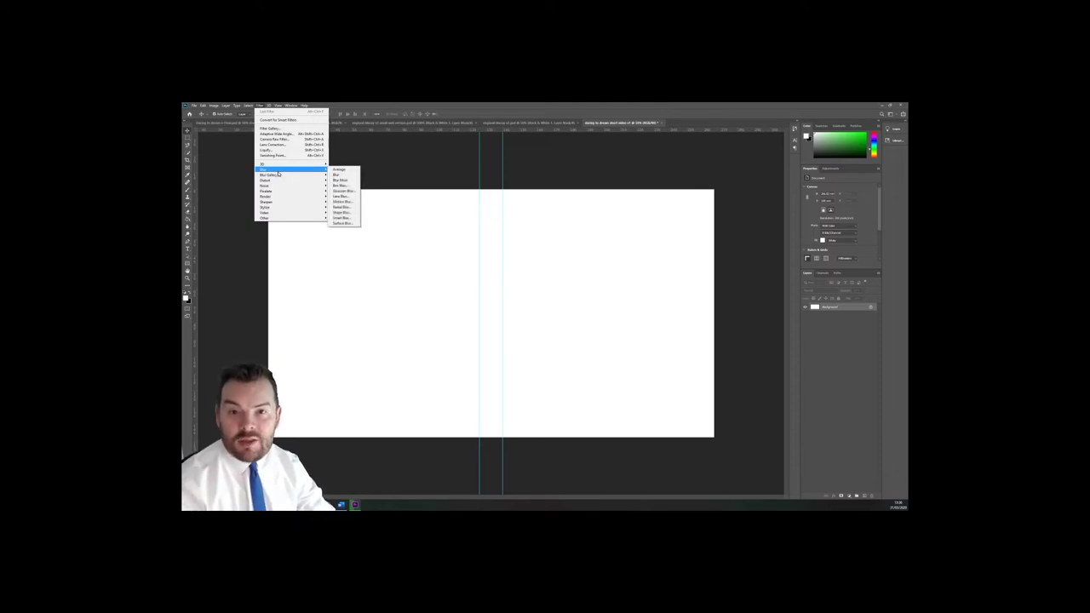
mouse_move(306, 109)
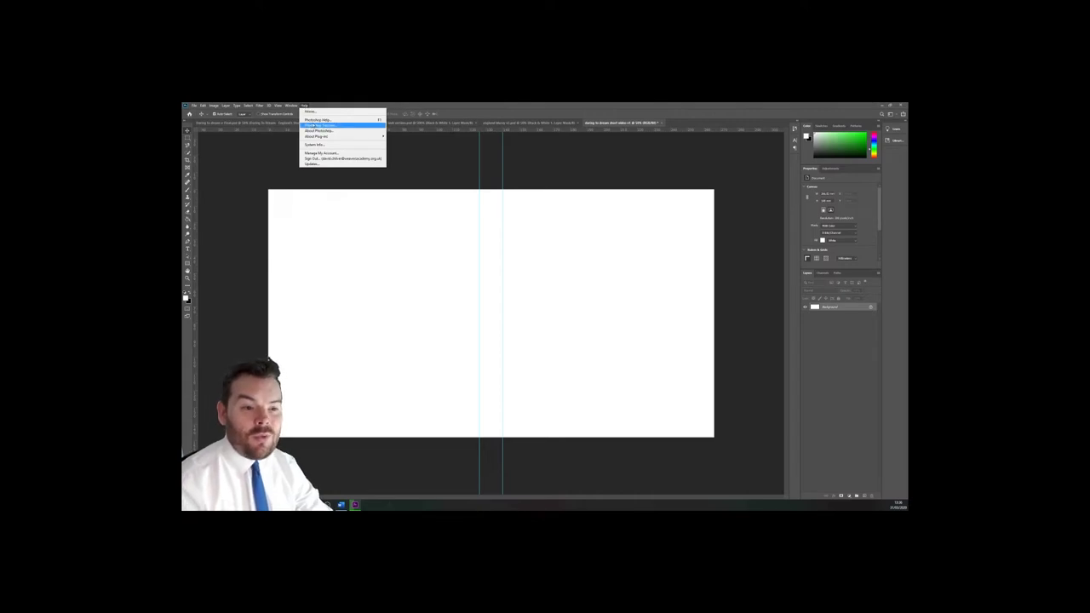
click(421, 104)
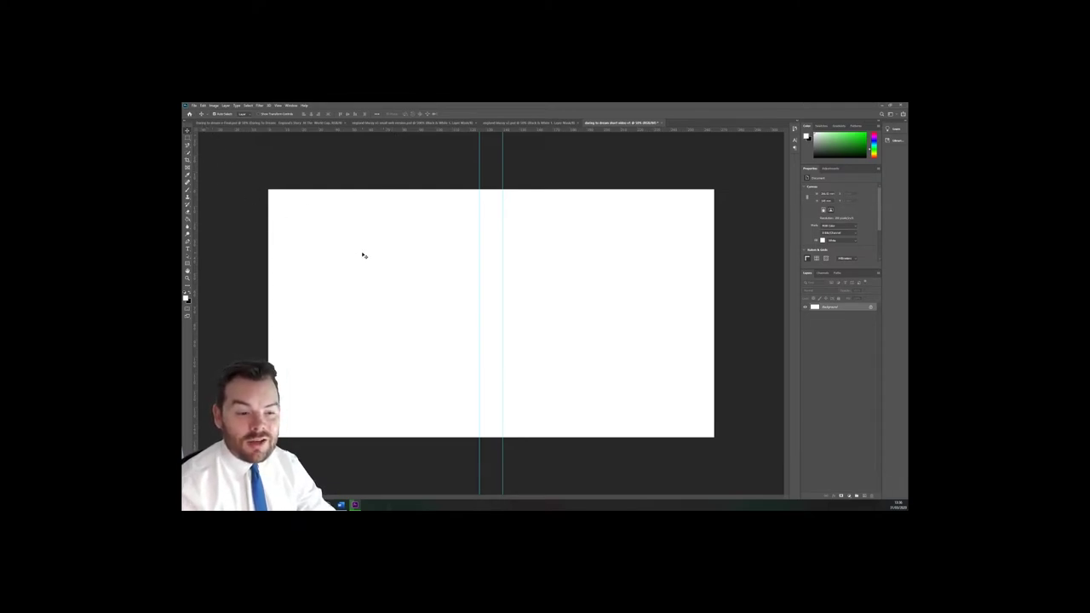
Step: Open the IB2 assets folder, shrink Explorer, and drag 'adidas dot com' onto the canvas
click(193, 106)
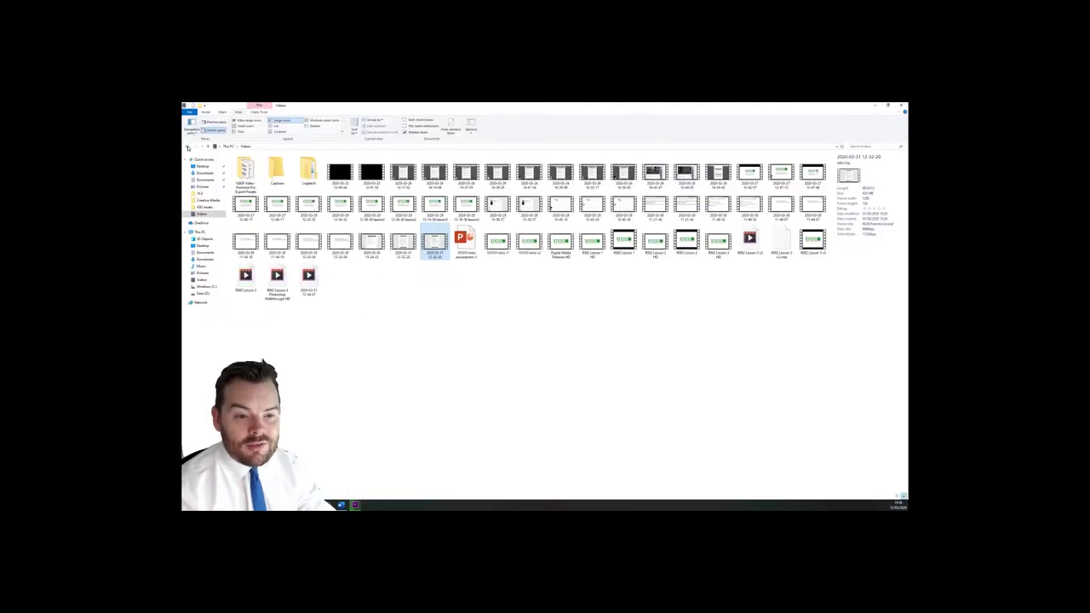
click(205, 207)
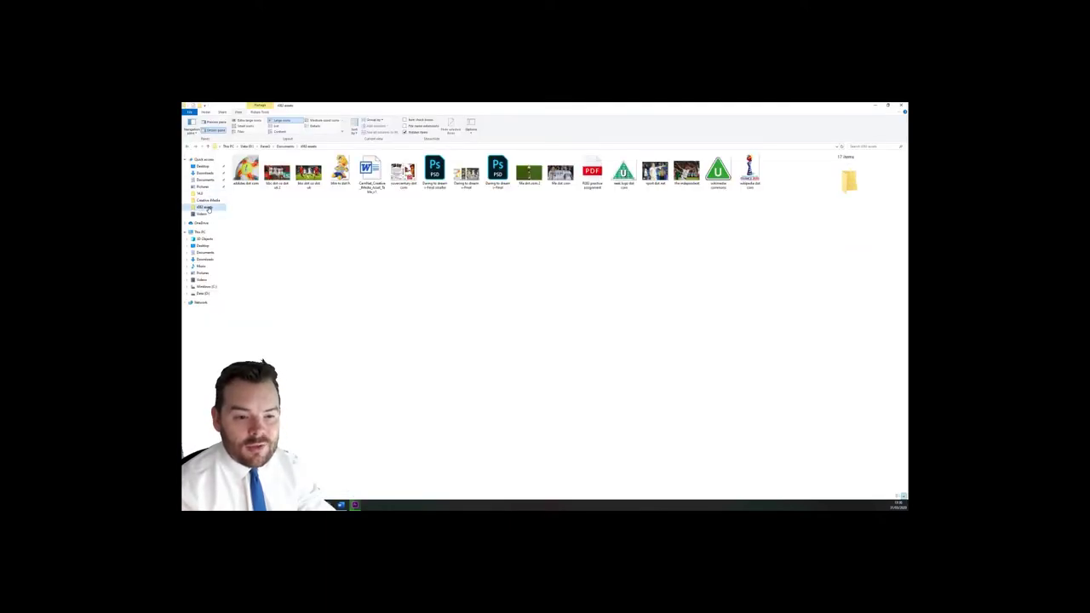
drag(637, 104, 785, 142)
drag(673, 204, 384, 268)
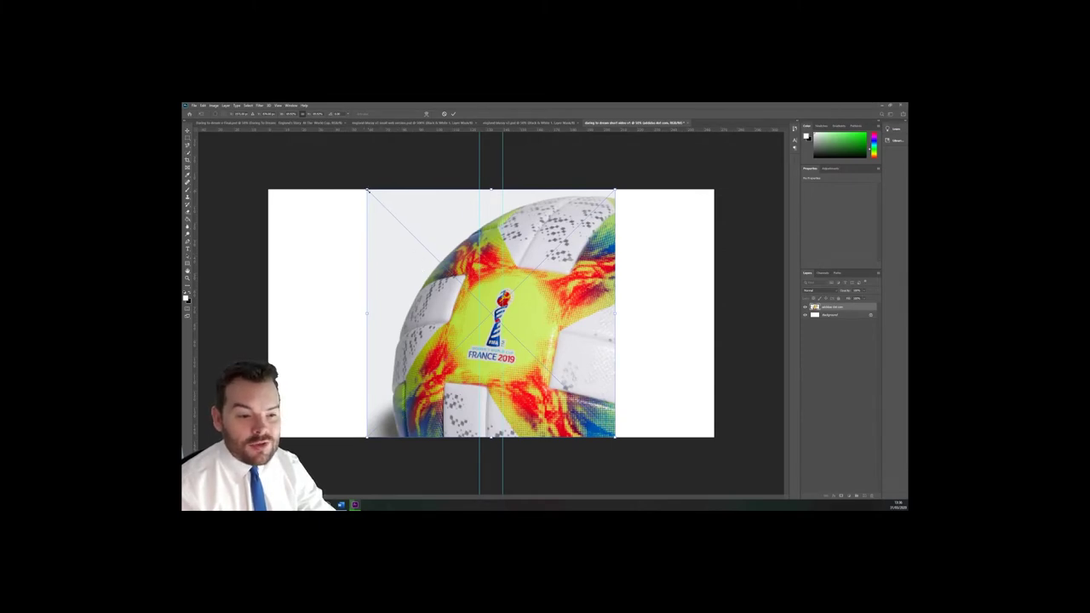
Step: Scale down the placed football image, commit it, and move it further right
mouse_move(368, 190)
mouse_down()
mouse_move(457, 268)
mouse_move(351, 207)
mouse_move(382, 193)
mouse_up()
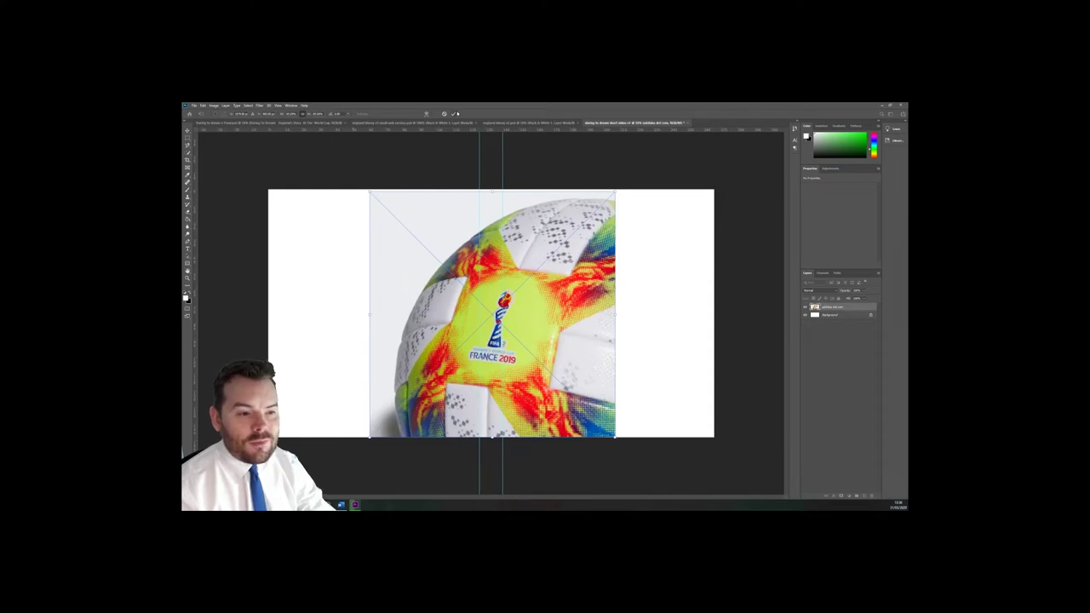
click(453, 114)
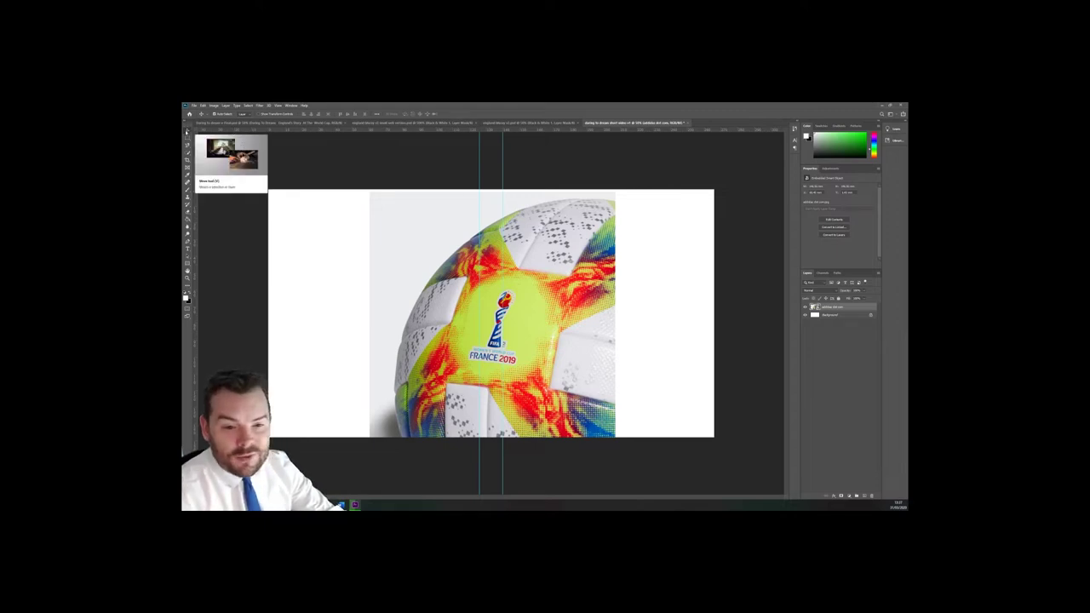
drag(413, 225, 478, 225)
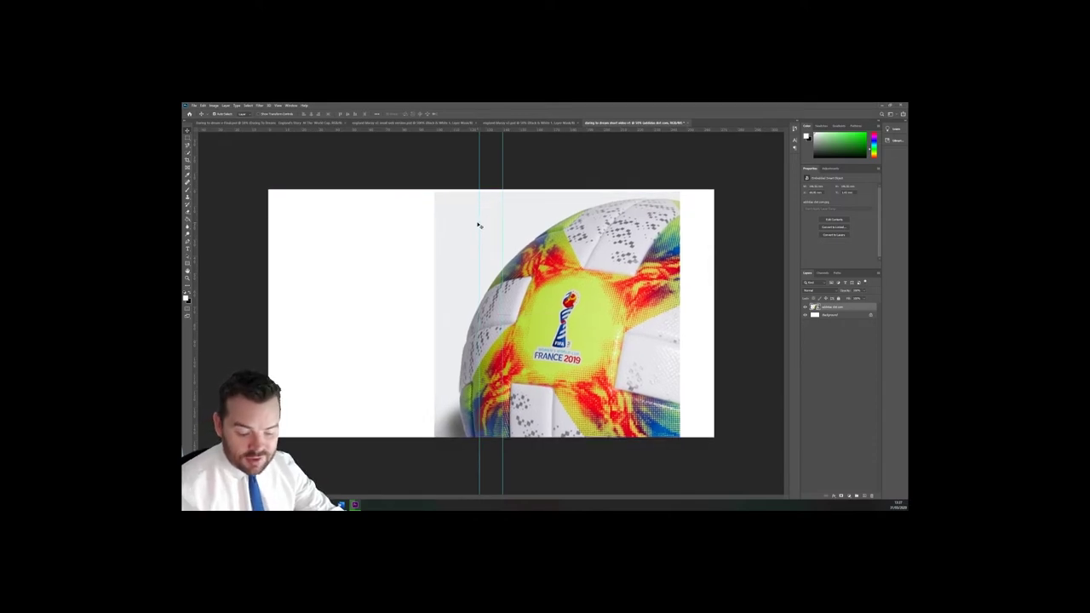
Step: Free-transform the football, scaling it down and pulling its corners into a skewed tilted shape
key(ctrl+t)
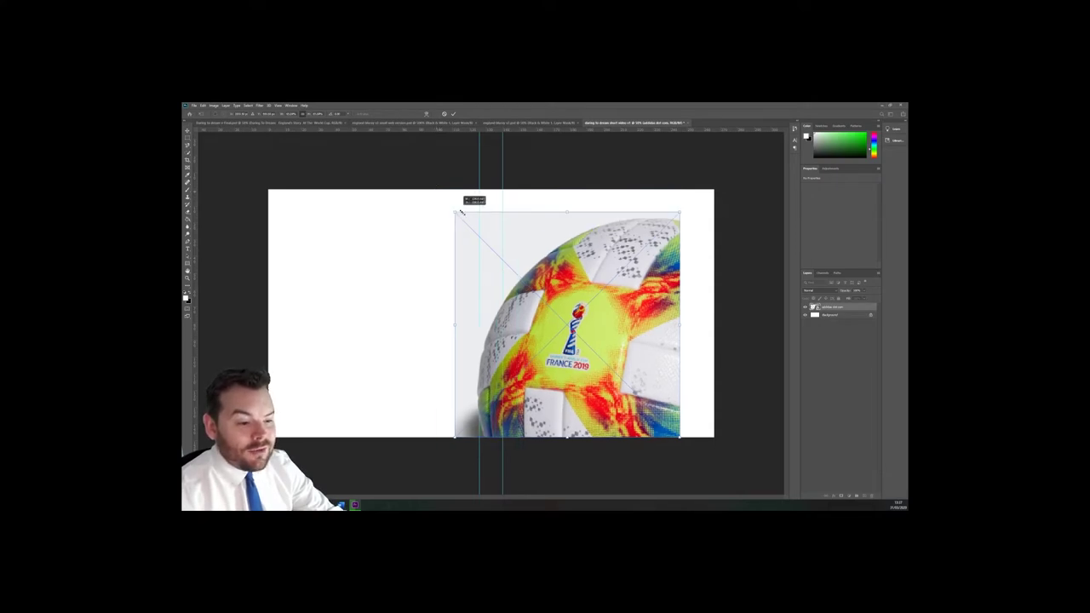
drag(465, 215, 562, 212)
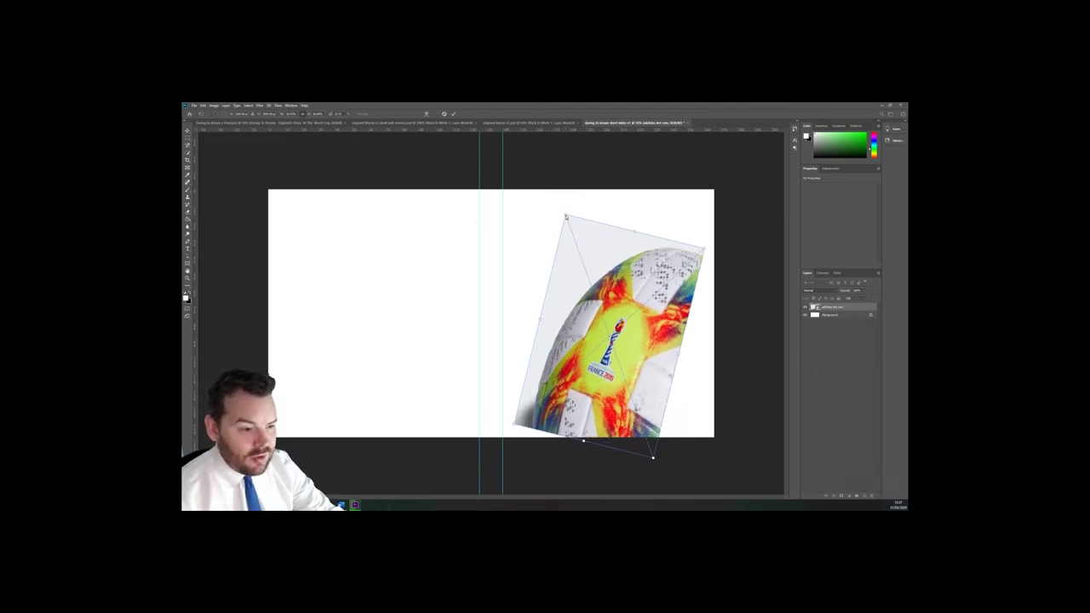
drag(566, 216, 561, 310)
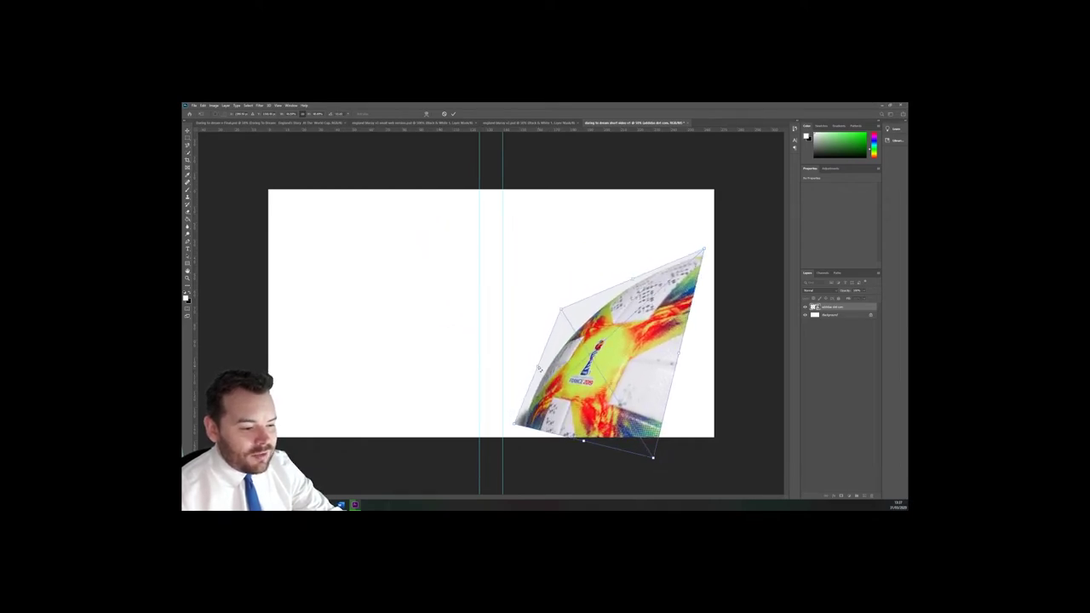
drag(538, 368, 599, 323)
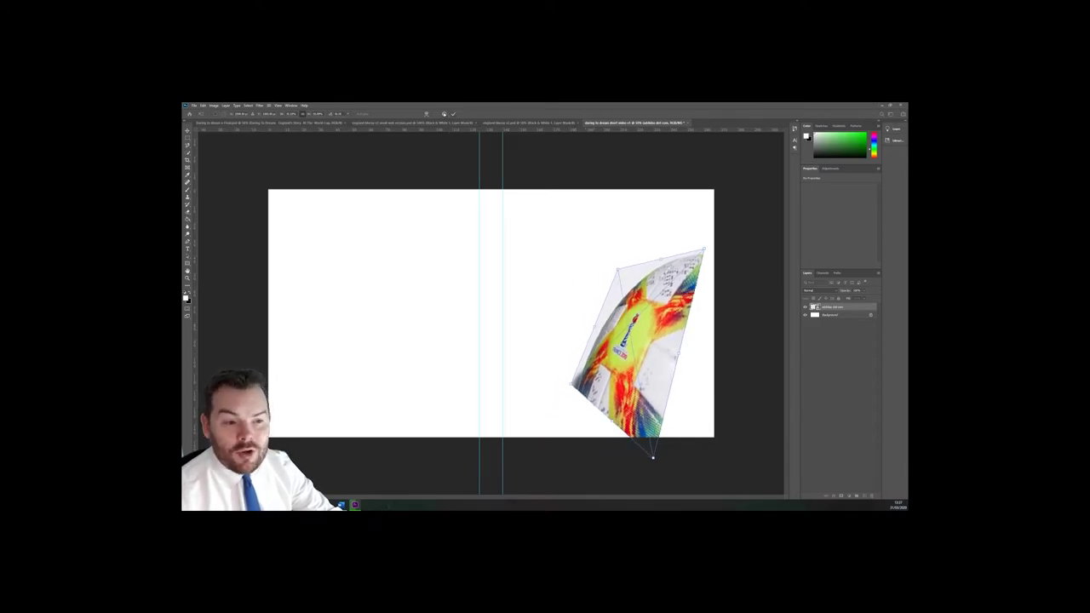
click(451, 113)
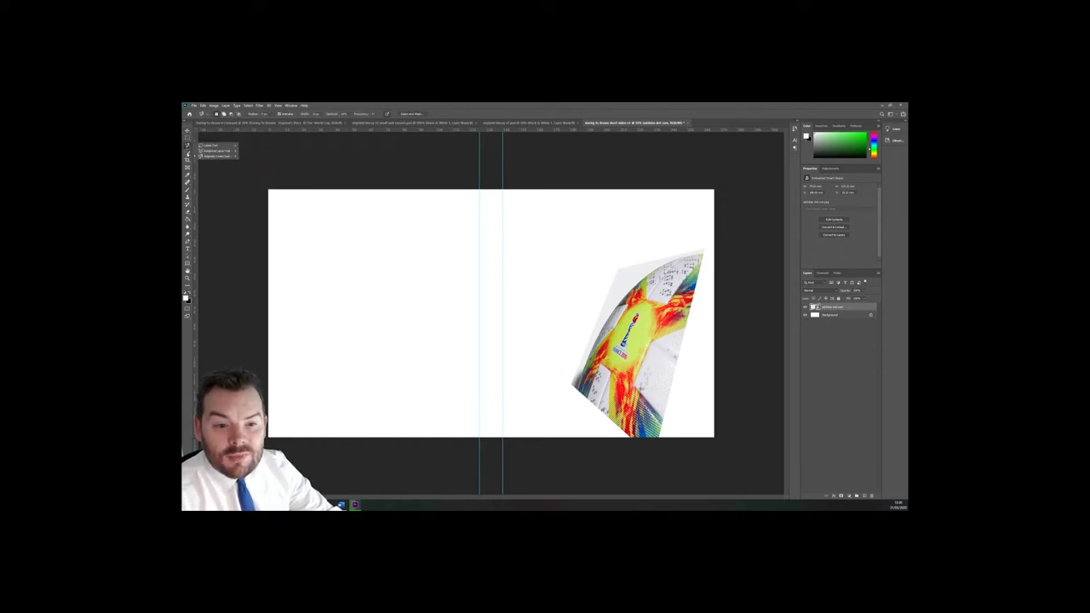
click(187, 160)
click(187, 175)
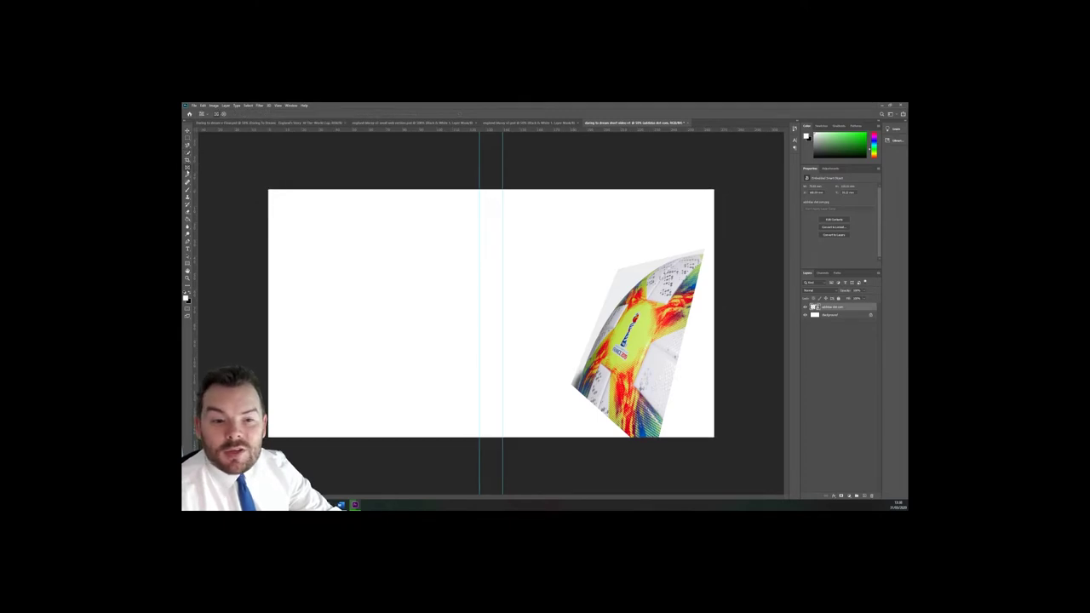
click(188, 189)
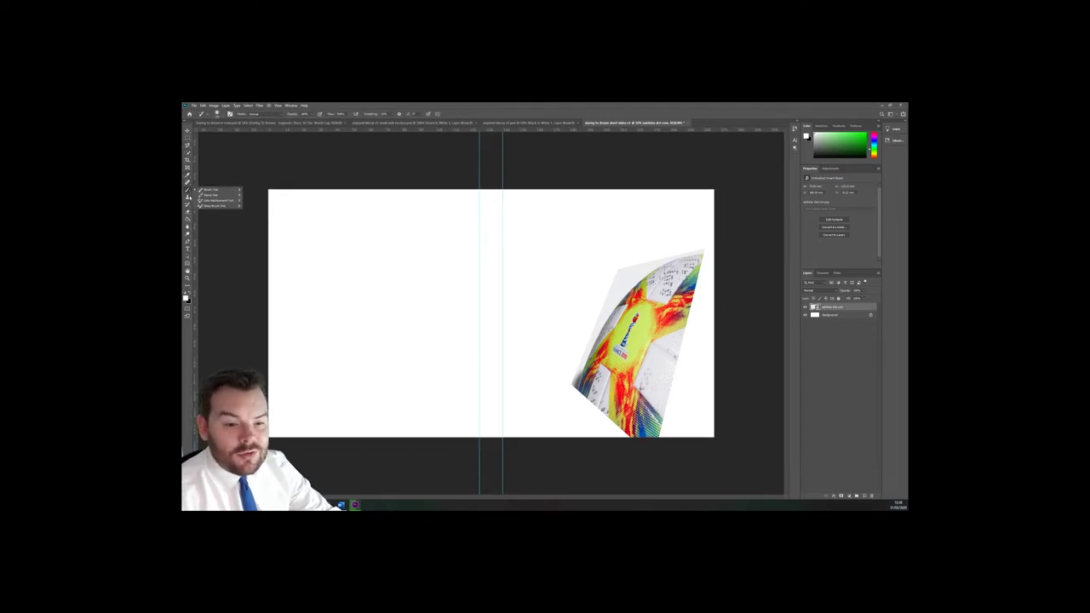
click(187, 196)
click(187, 203)
click(188, 209)
click(187, 216)
click(188, 223)
click(188, 230)
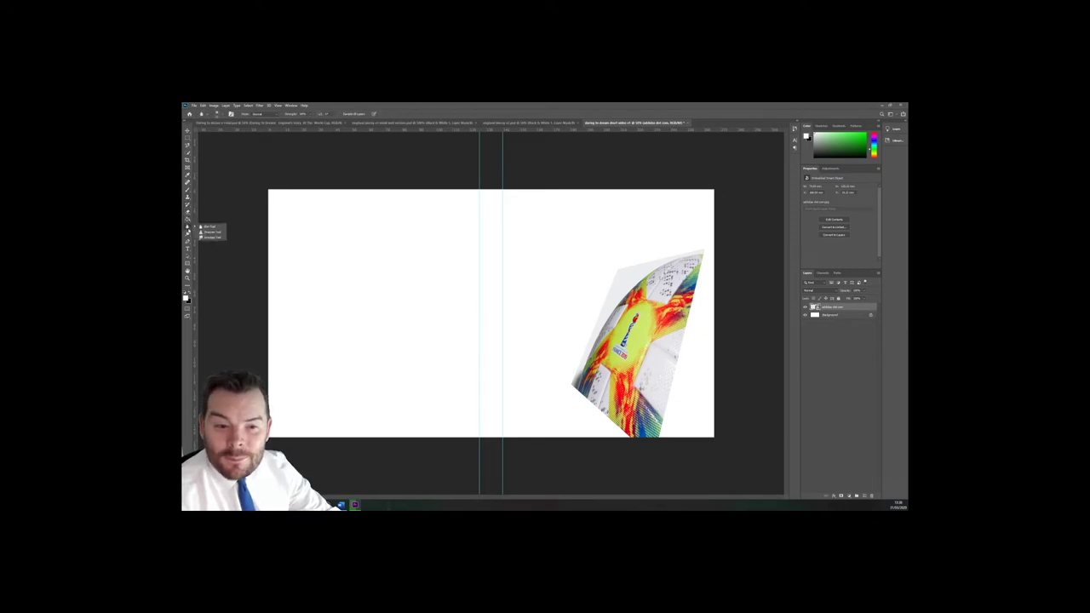
click(187, 131)
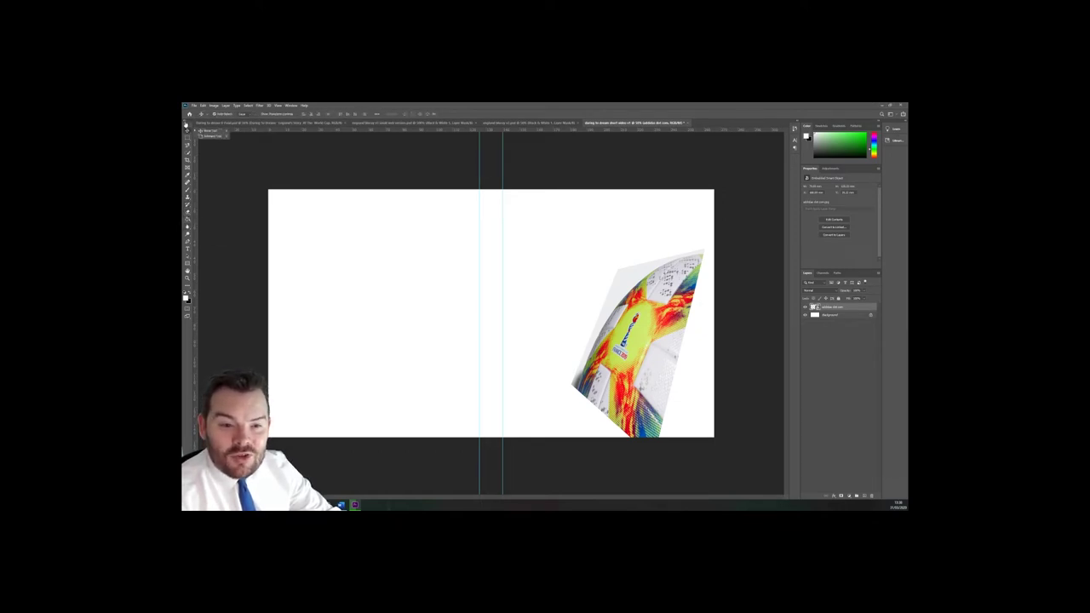
click(186, 125)
click(186, 126)
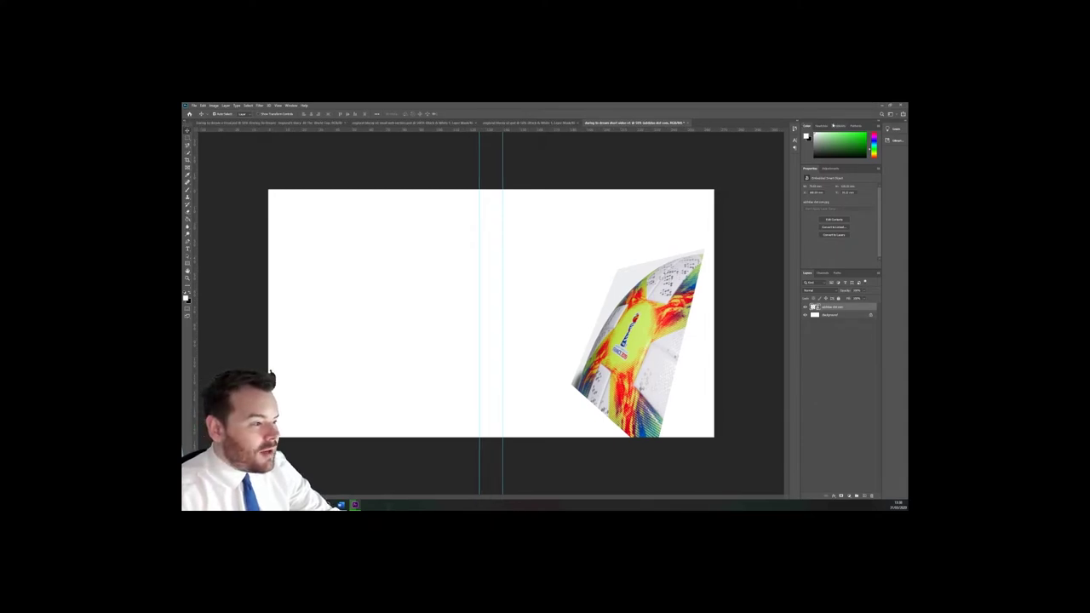
click(878, 126)
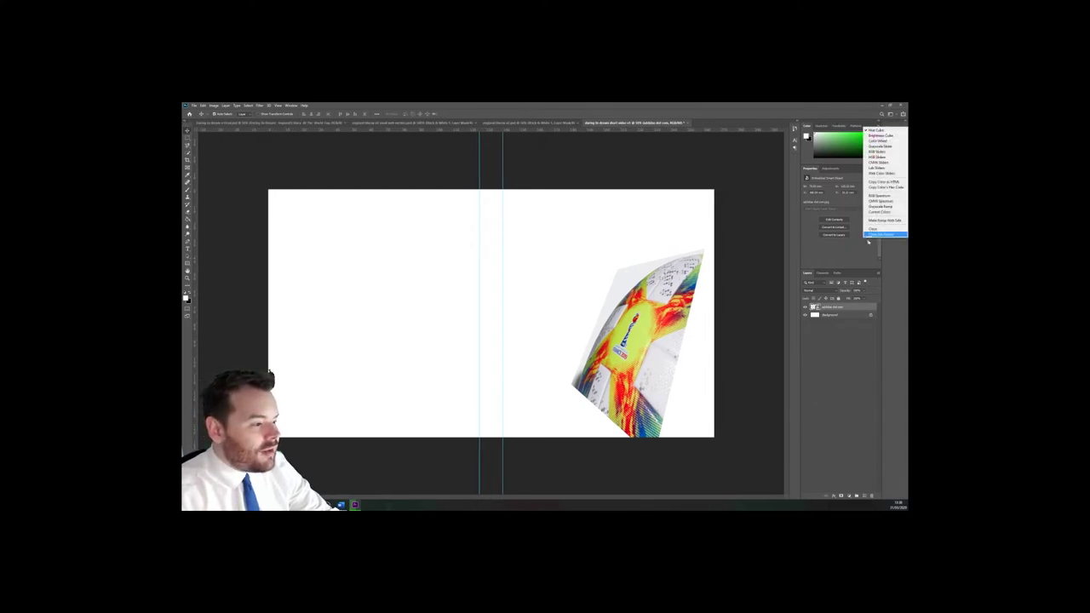
click(882, 235)
click(877, 126)
click(885, 134)
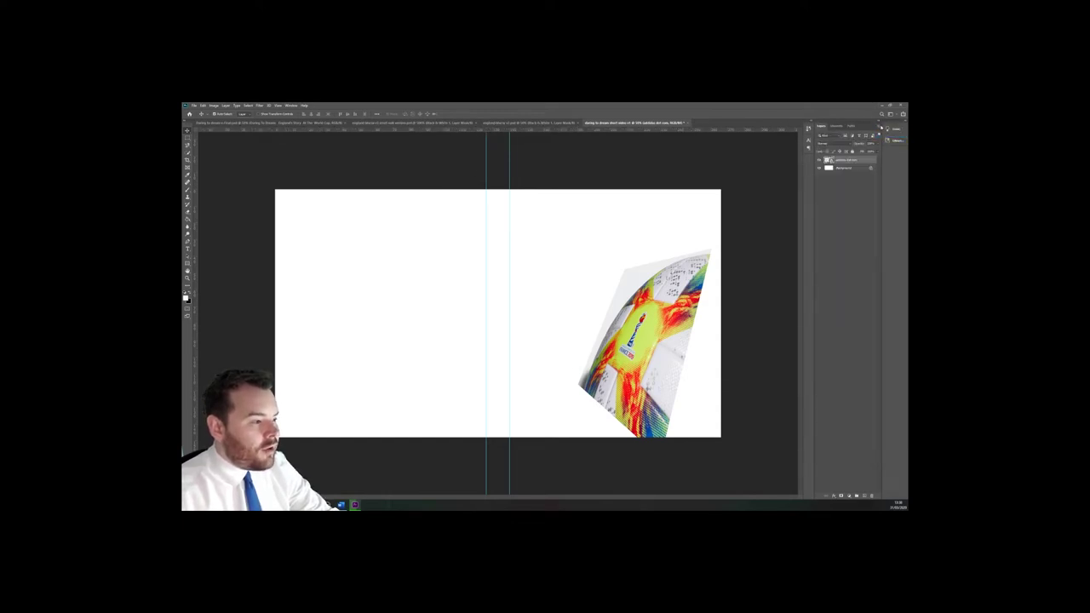
click(880, 126)
click(877, 330)
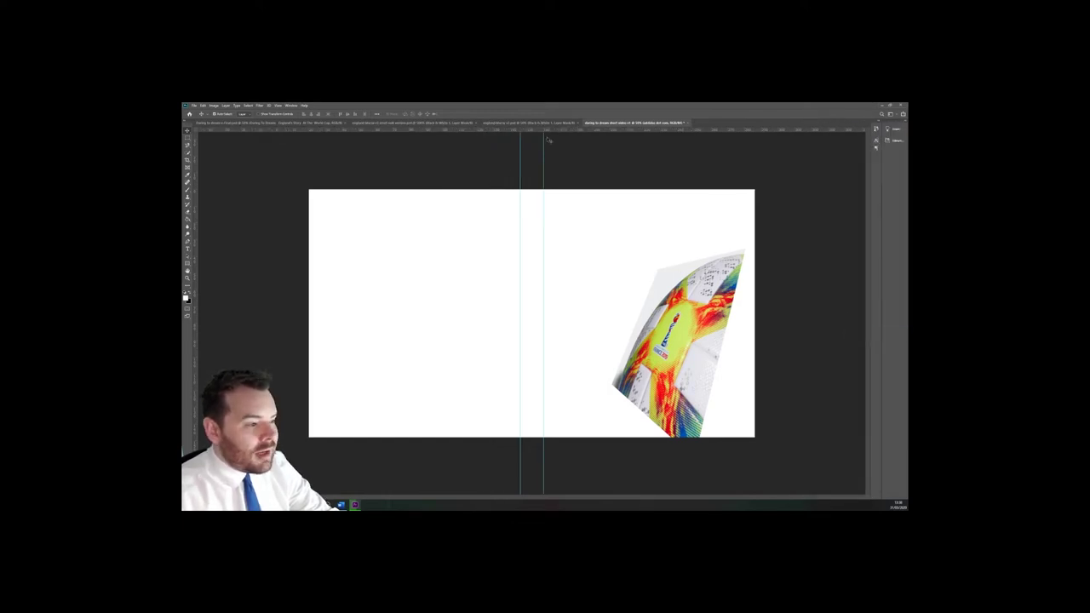
click(291, 105)
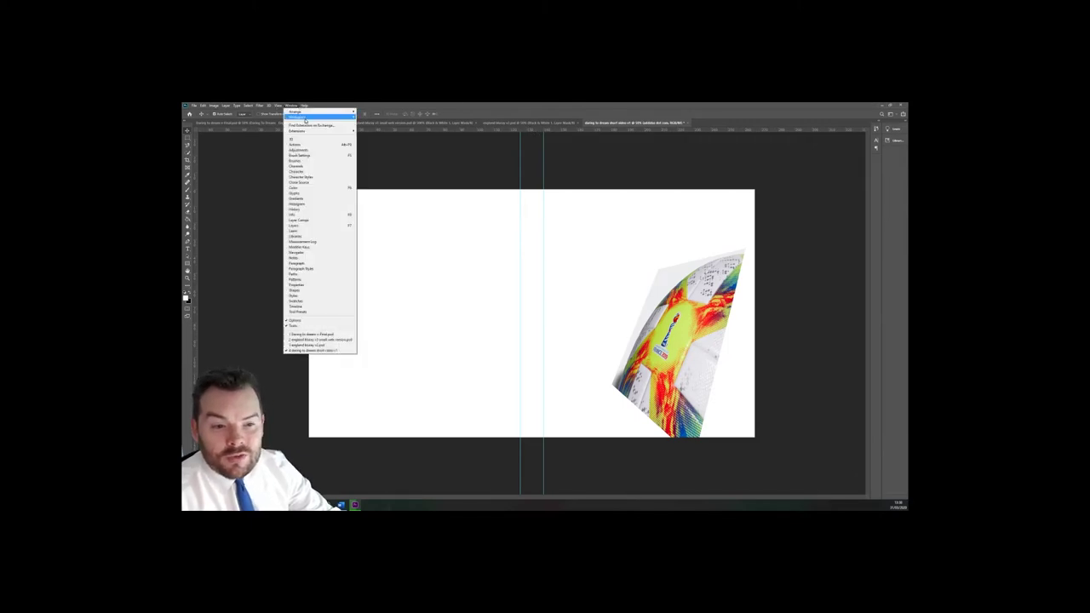
mouse_move(308, 119)
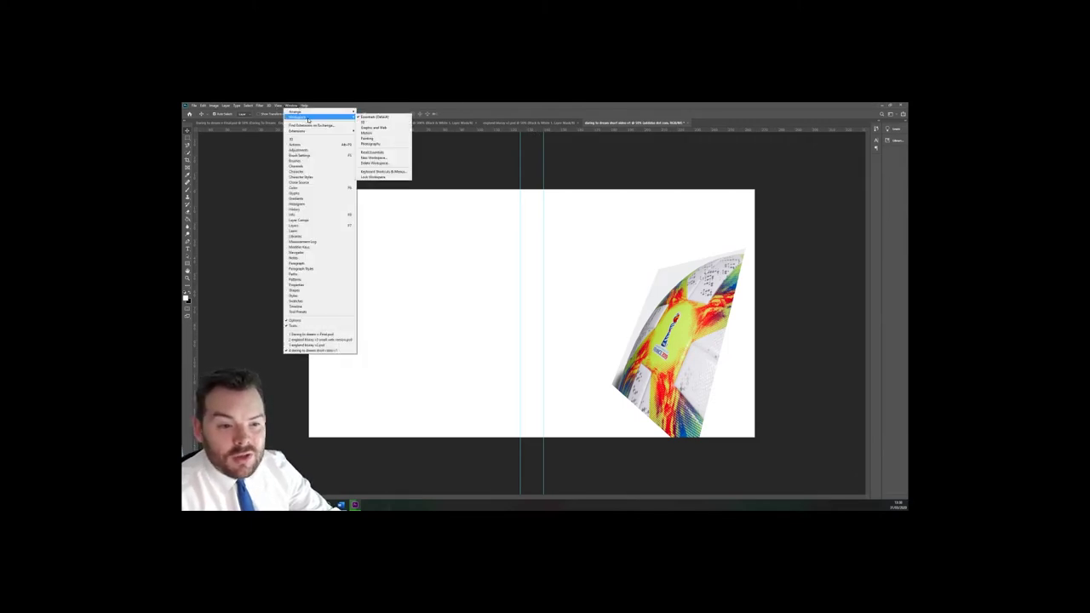
click(384, 154)
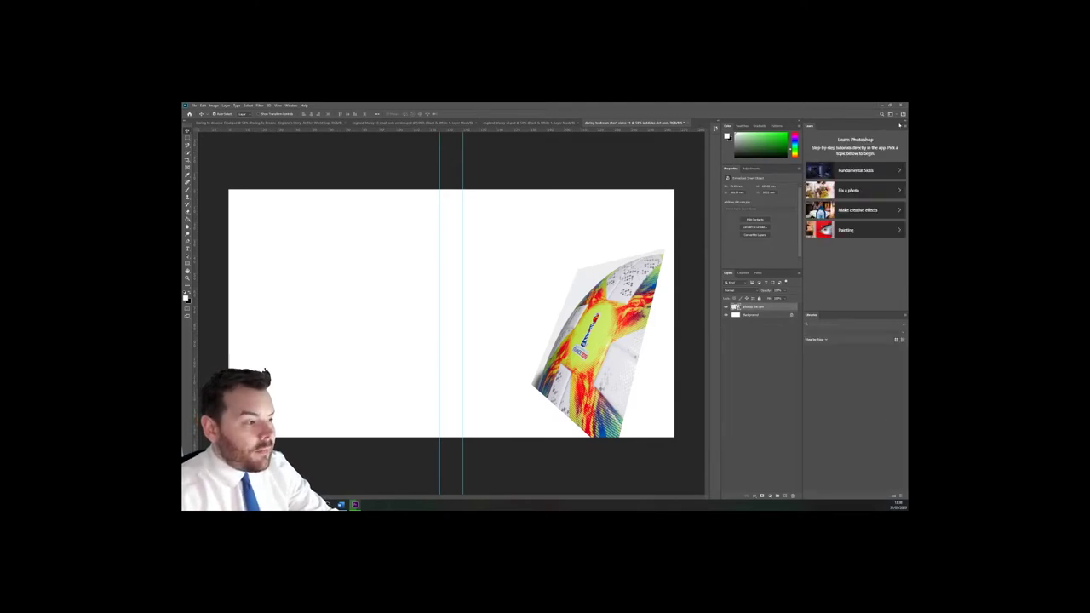
Step: Close the learning panel and choose the Rectangular Marquee tool
click(906, 124)
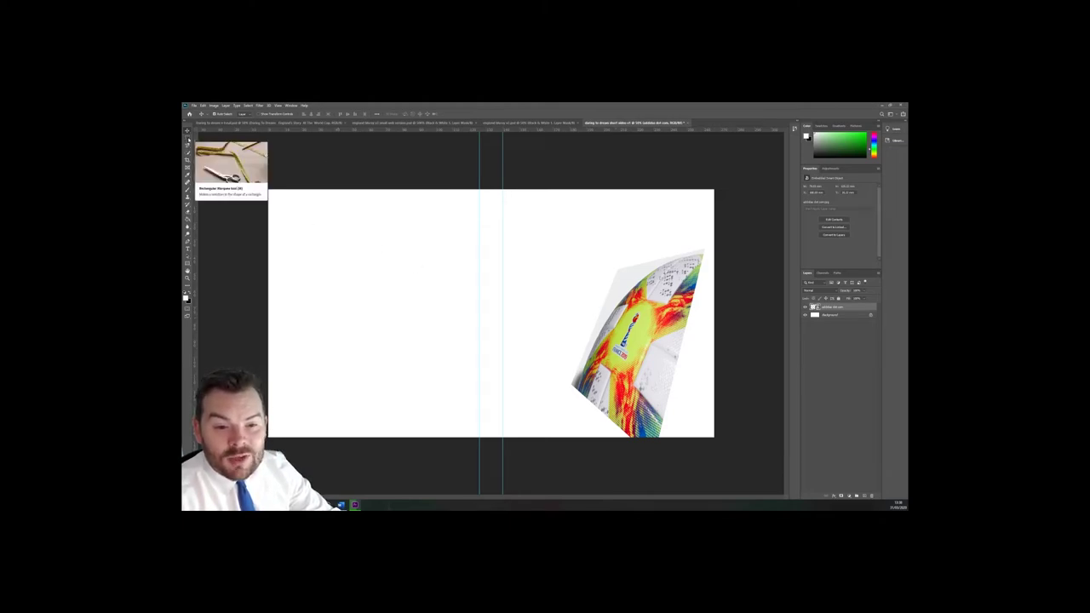
click(188, 138)
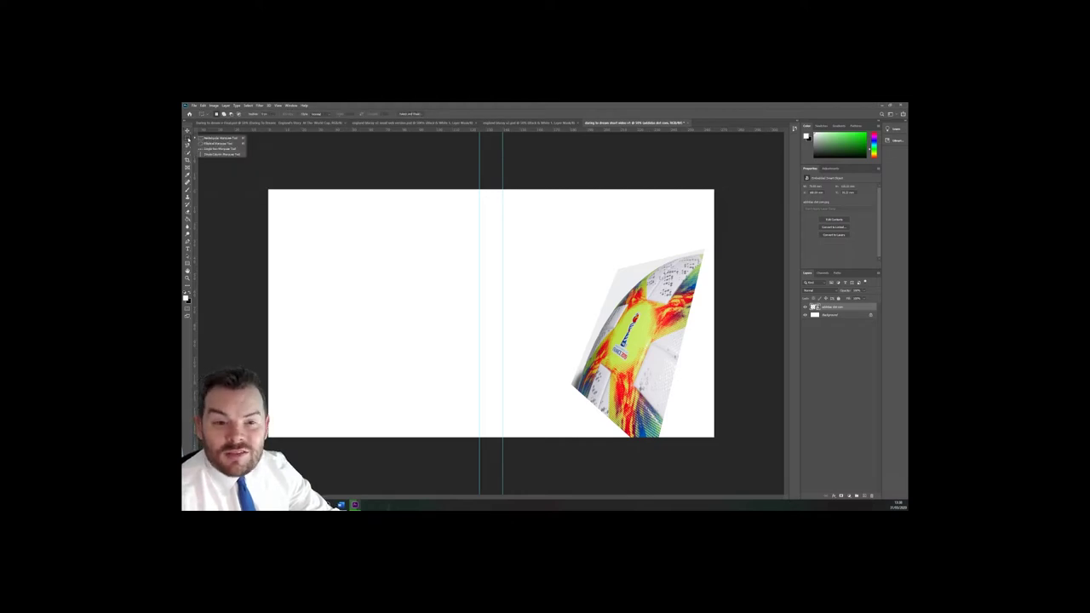
click(188, 147)
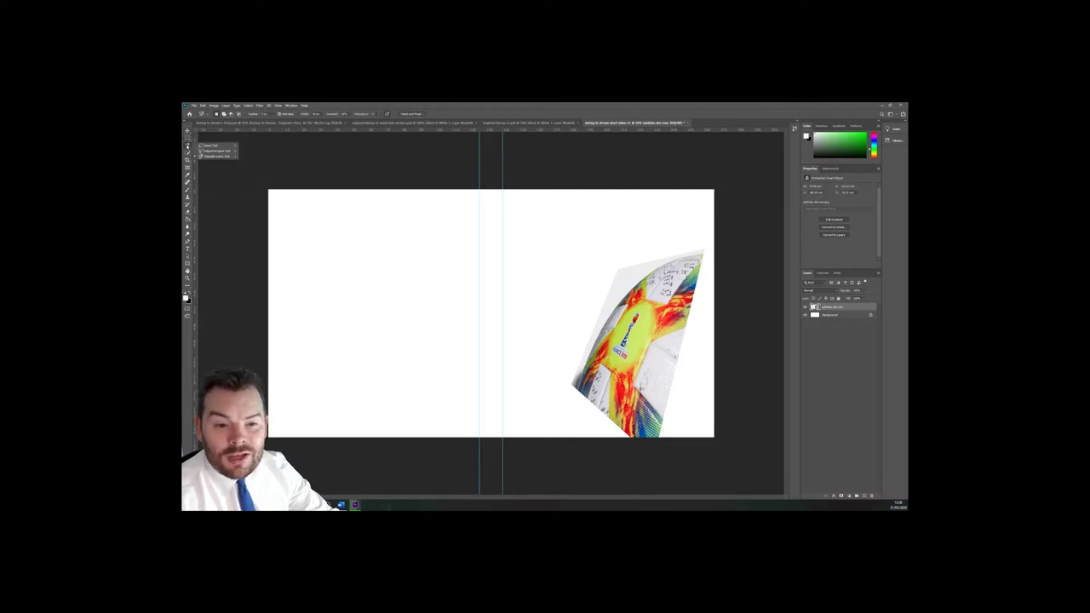
click(188, 155)
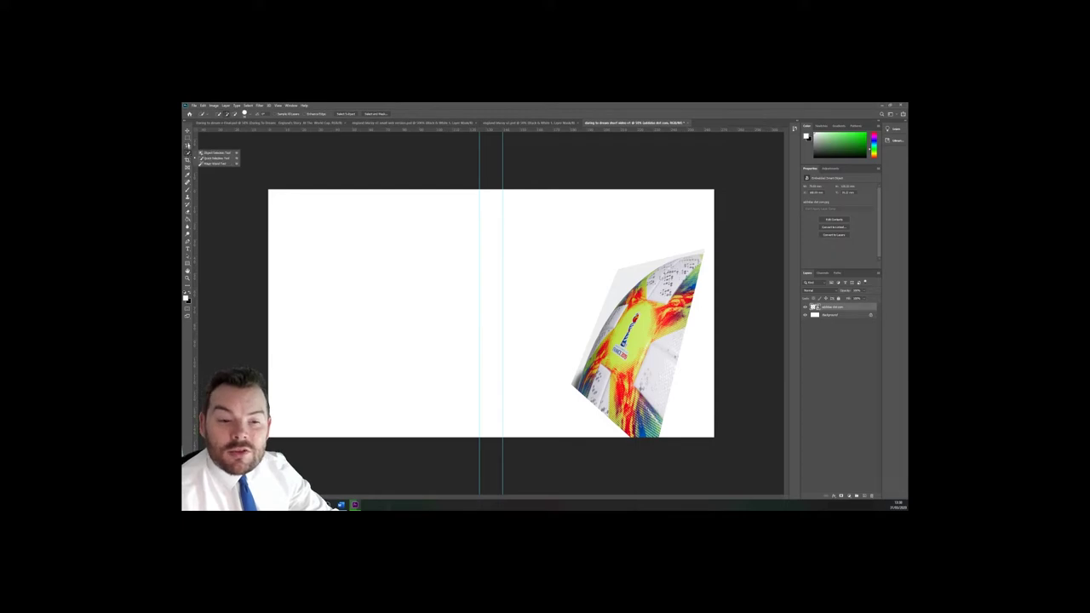
click(188, 138)
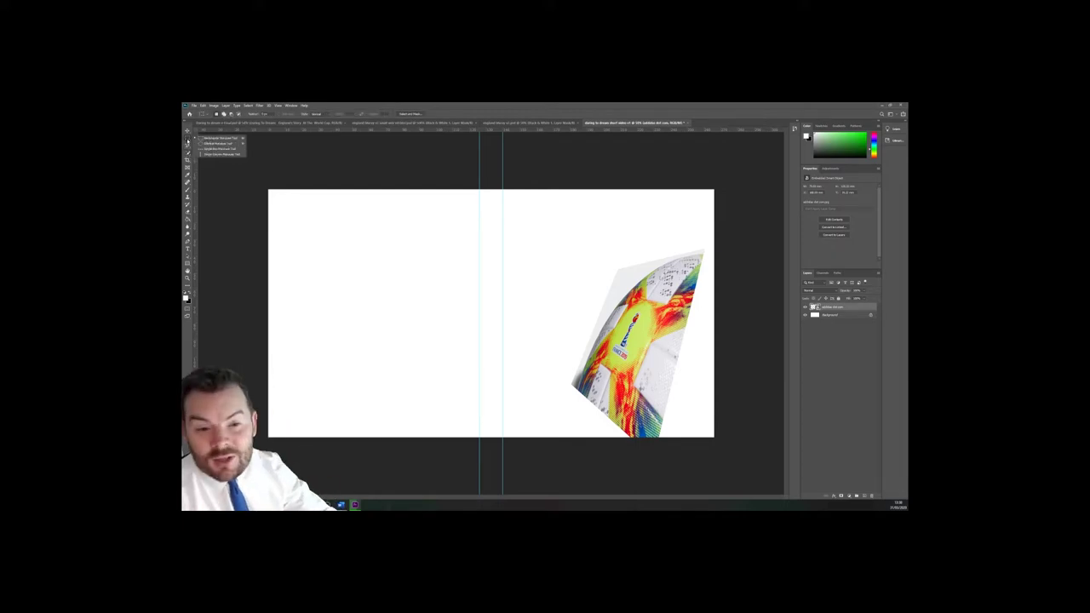
click(217, 138)
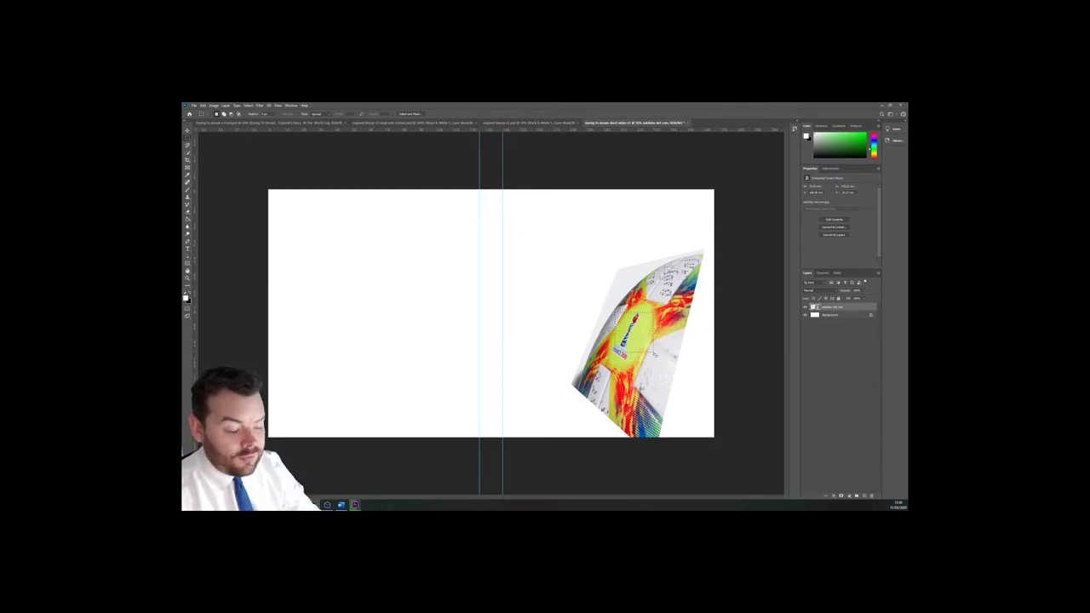
Step: Try deleting the selected ball centre twice, dismissing the smart-object error each time
key(Delete)
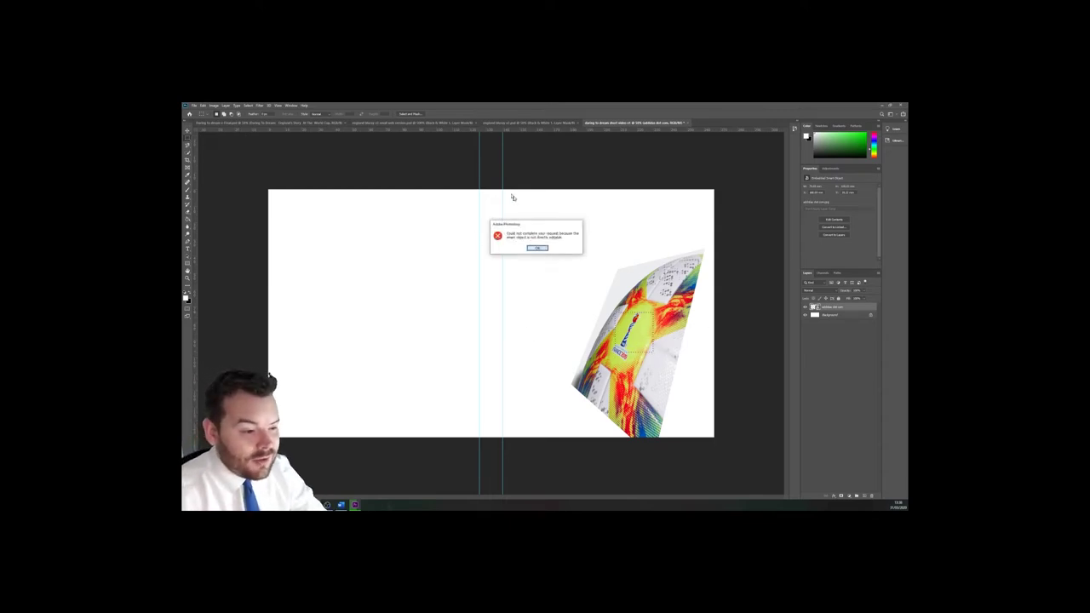
click(537, 248)
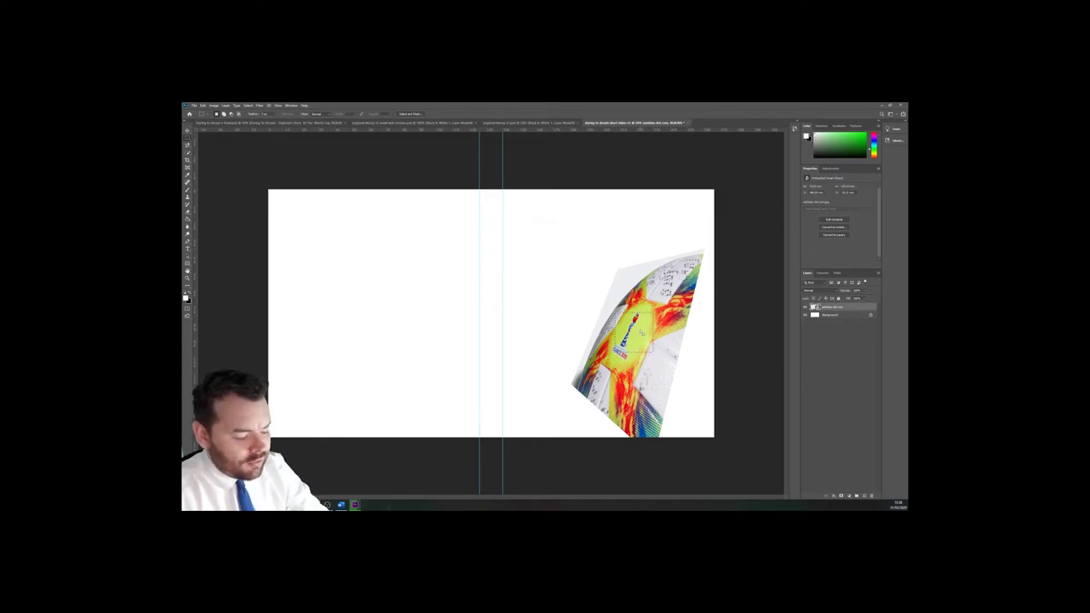
key(Delete)
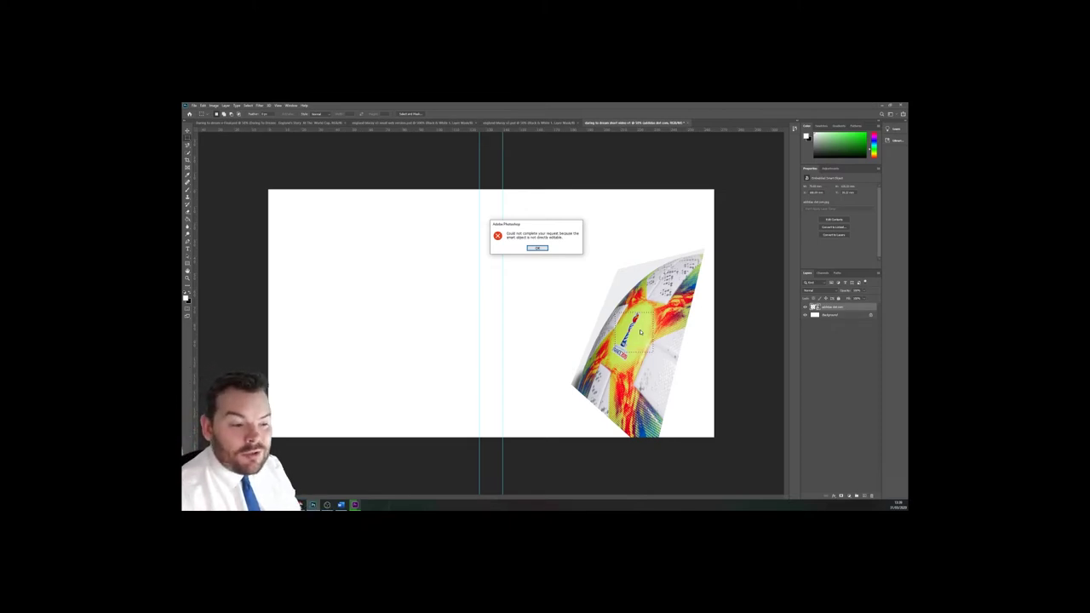
click(538, 248)
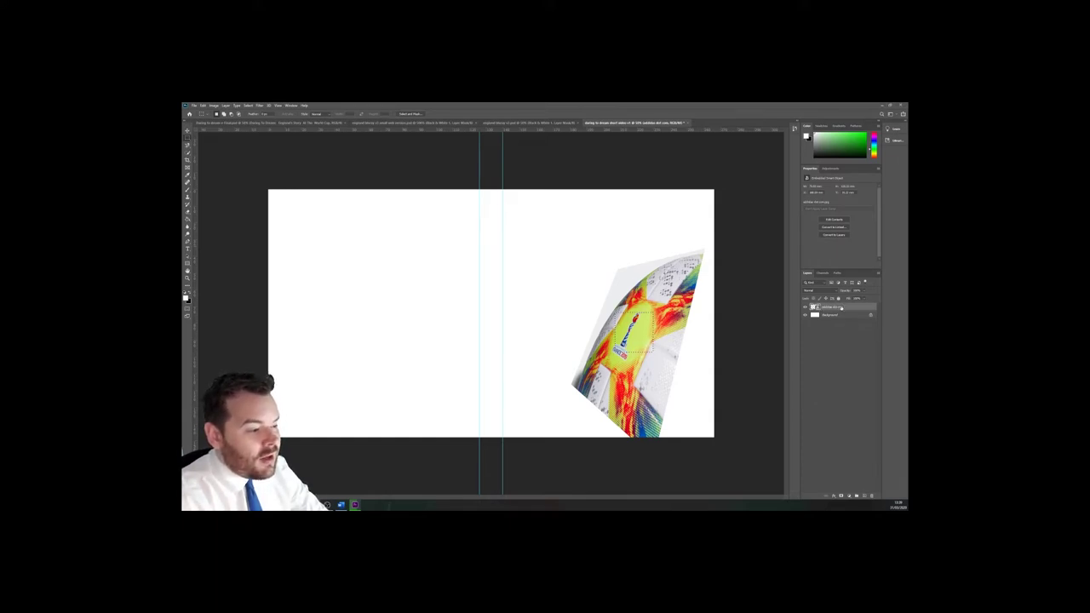
Step: Rasterize the football layer and delete the selected square from its centre
right_click(840, 308)
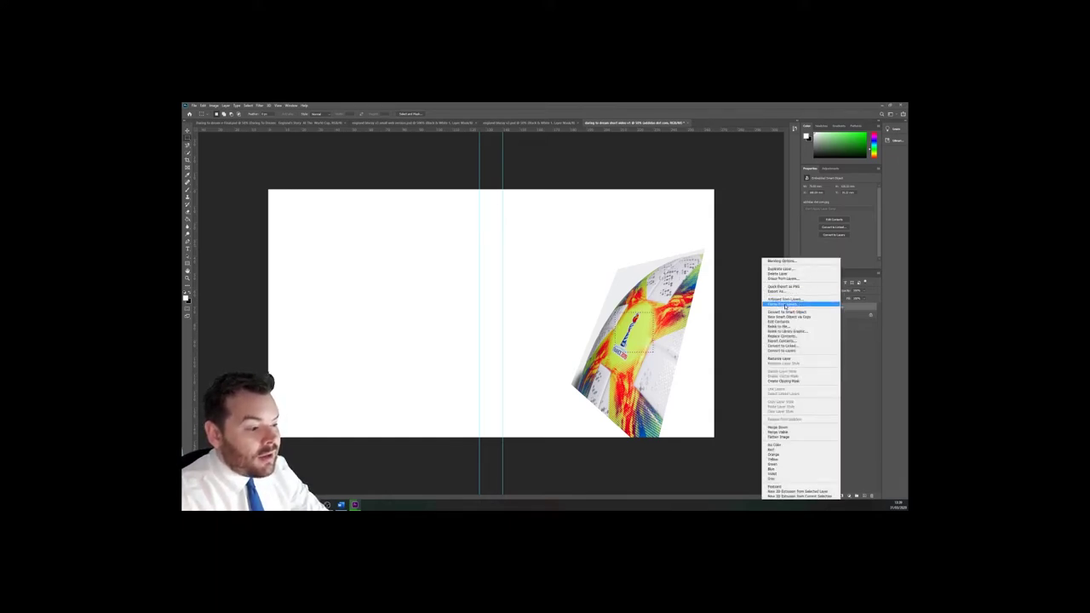
click(785, 359)
key(Delete)
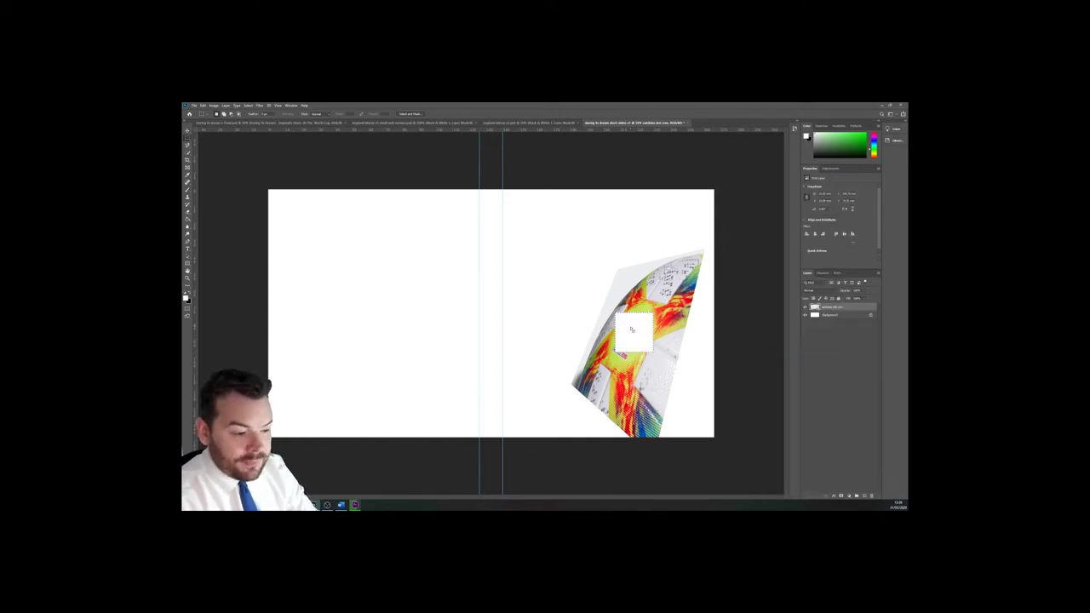
Step: Undo the deletion from the Edit menu and select the Elliptical Marquee tool
click(203, 105)
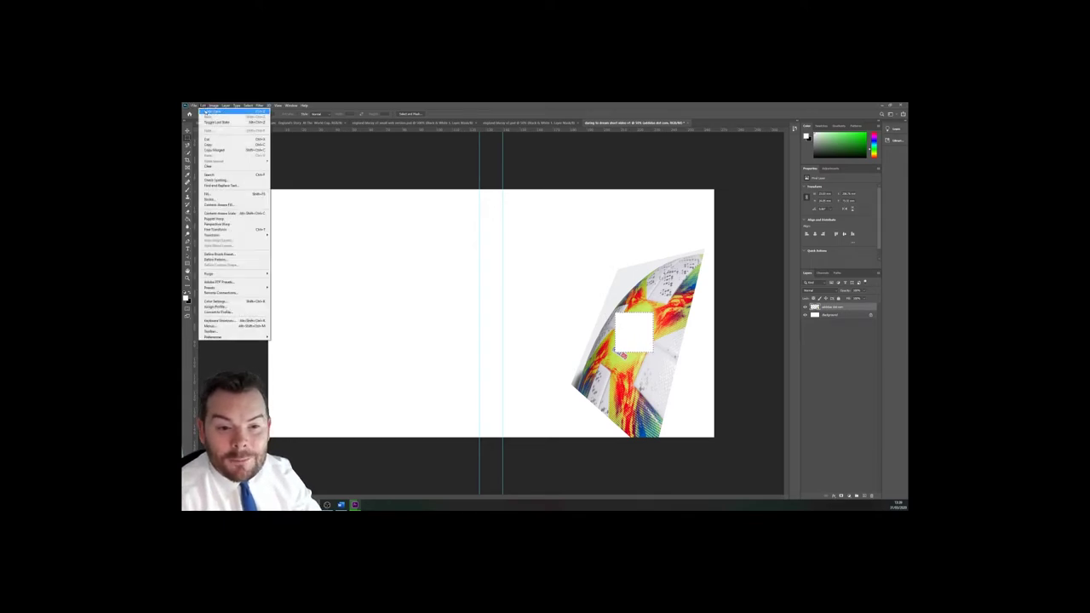
click(208, 112)
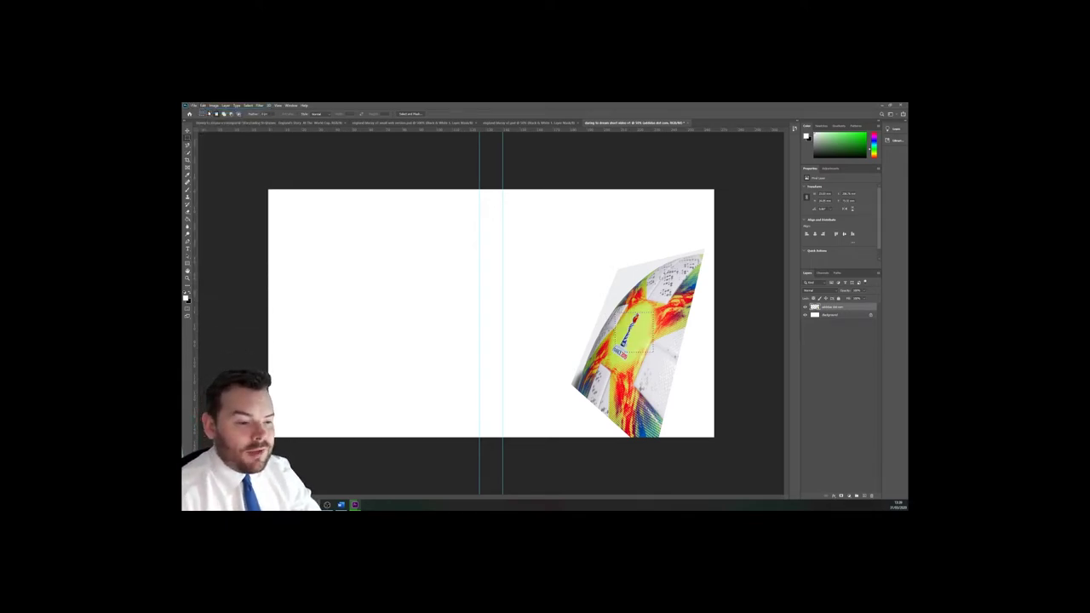
click(203, 105)
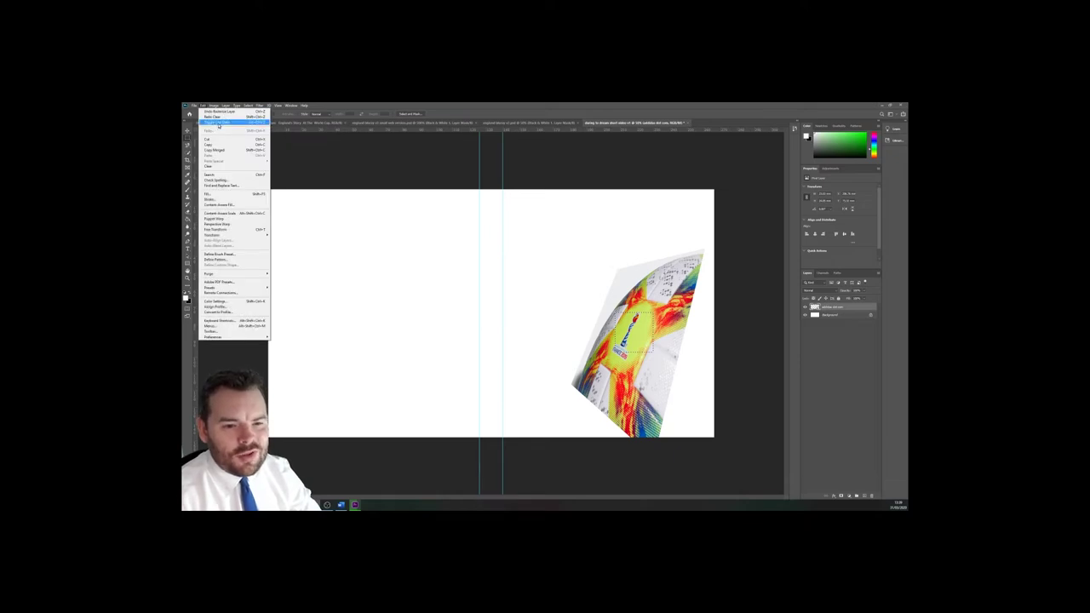
click(356, 104)
click(188, 143)
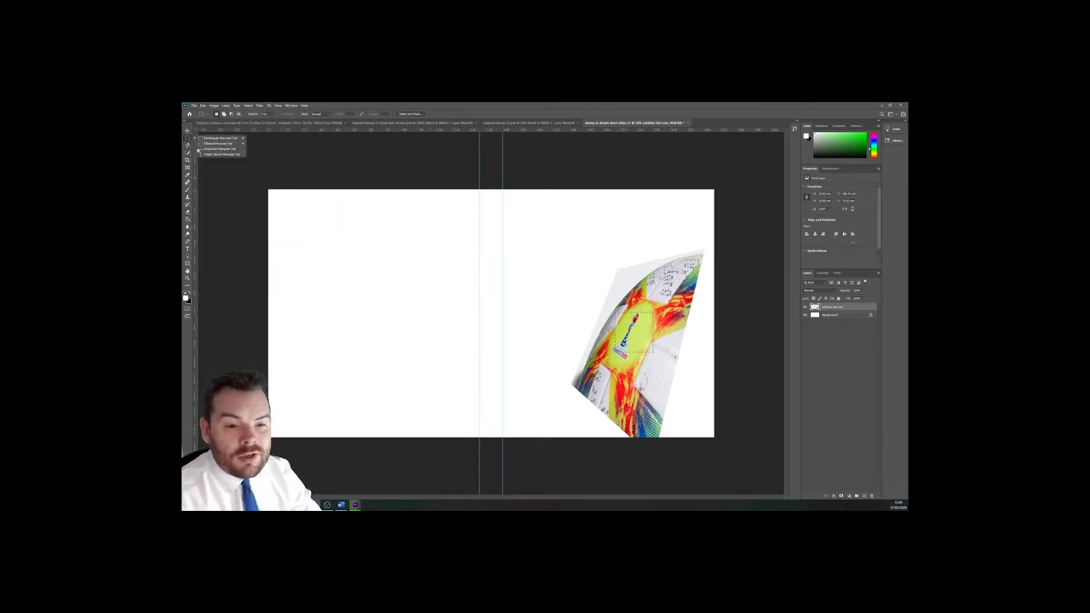
Step: Cut an oval from the ball's centre, then undo it and deselect
drag(612, 296, 672, 392)
key(Delete)
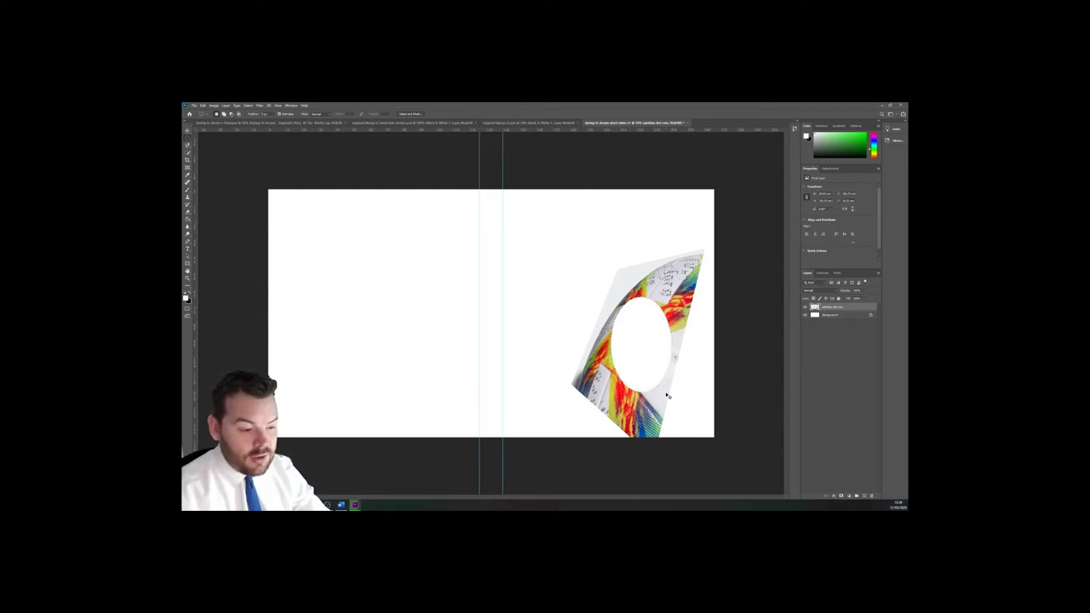
key(ctrl+z)
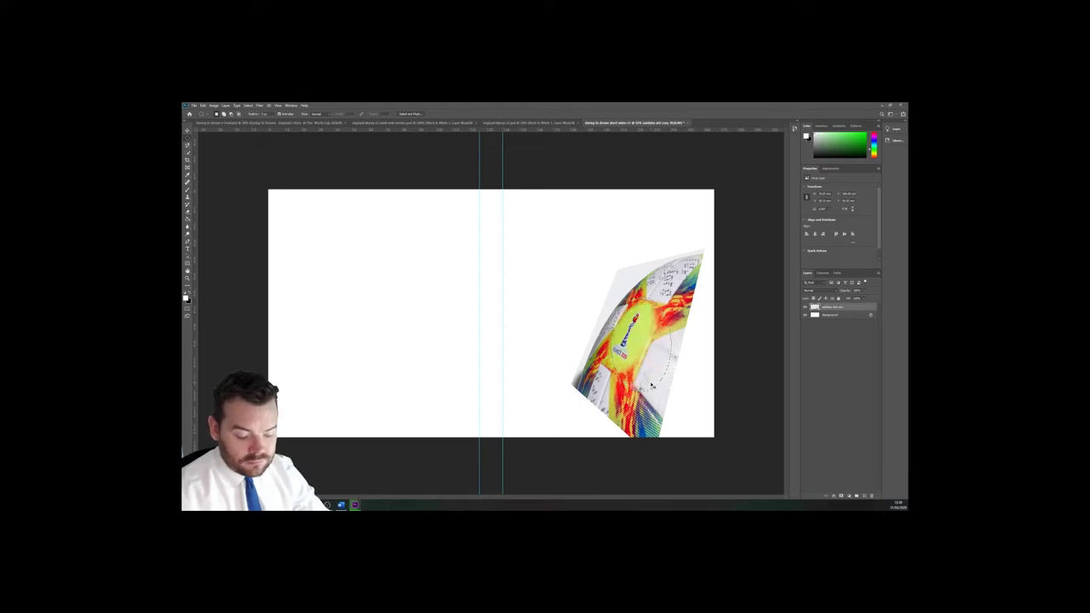
key(ctrl+d)
Step: Pick the Elliptical Marquee tool and draw a new oval selection over the ball
right_click(188, 140)
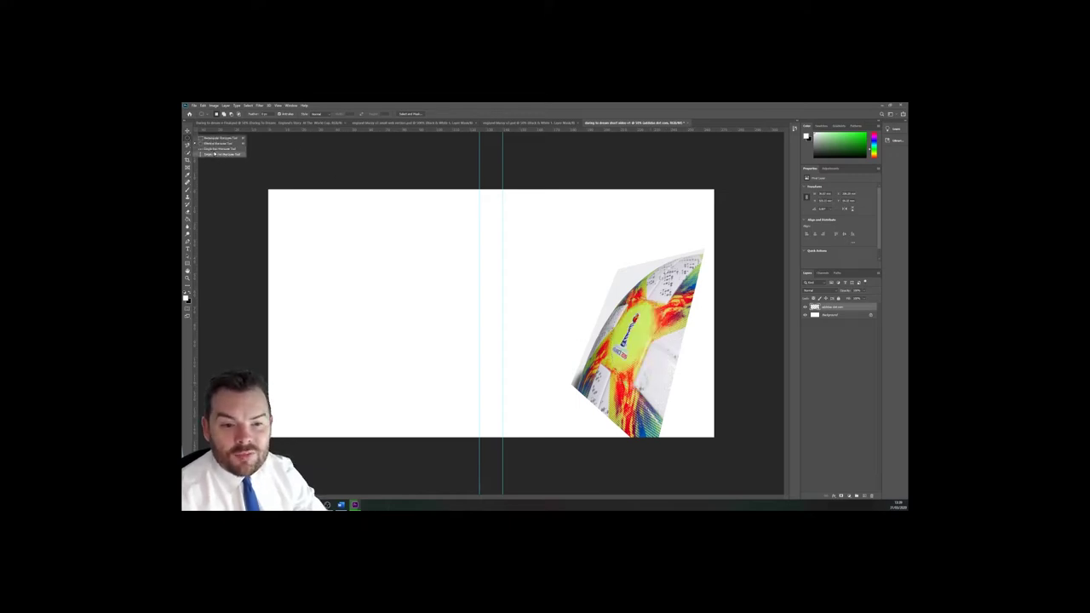
click(213, 137)
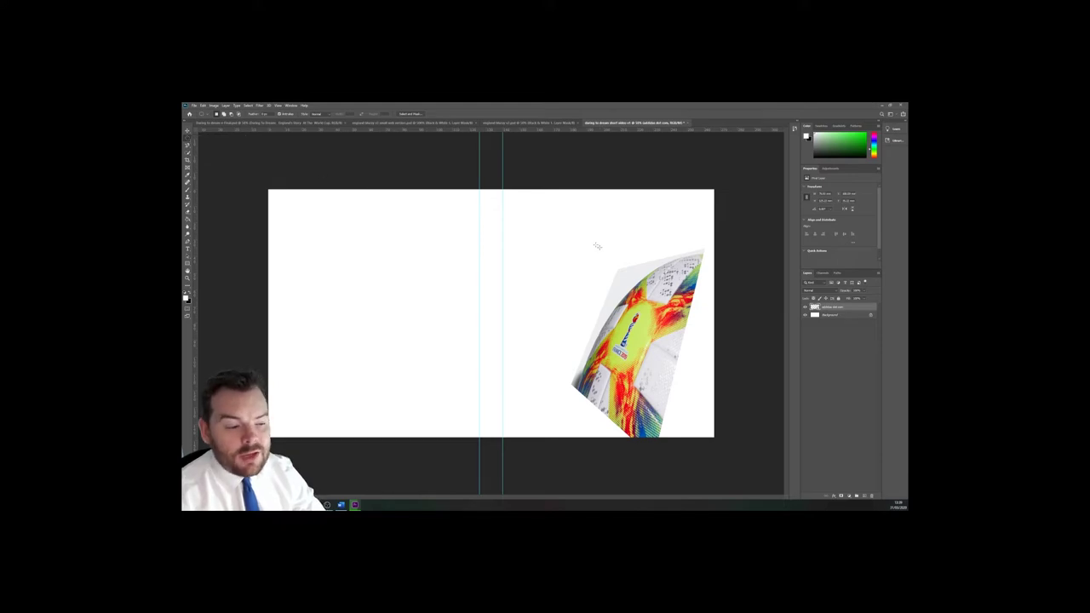
drag(518, 303, 681, 353)
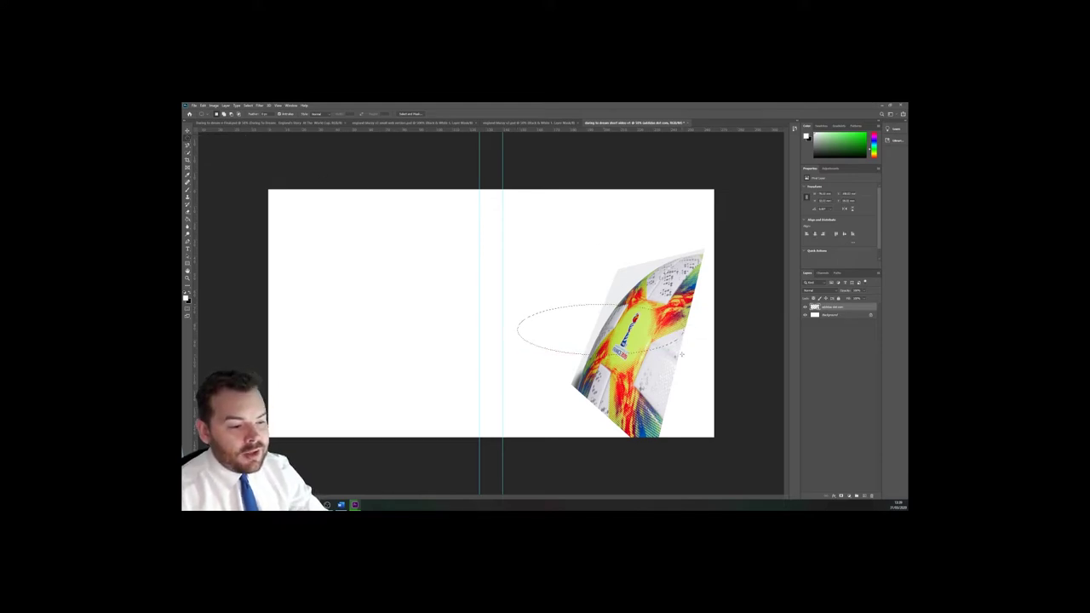
click(361, 217)
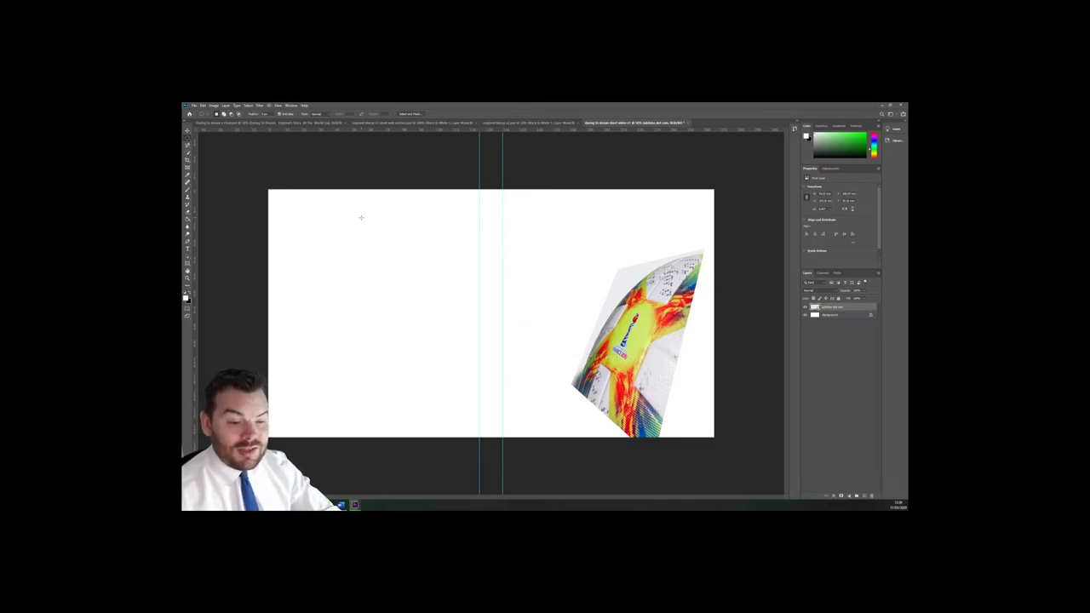
click(245, 105)
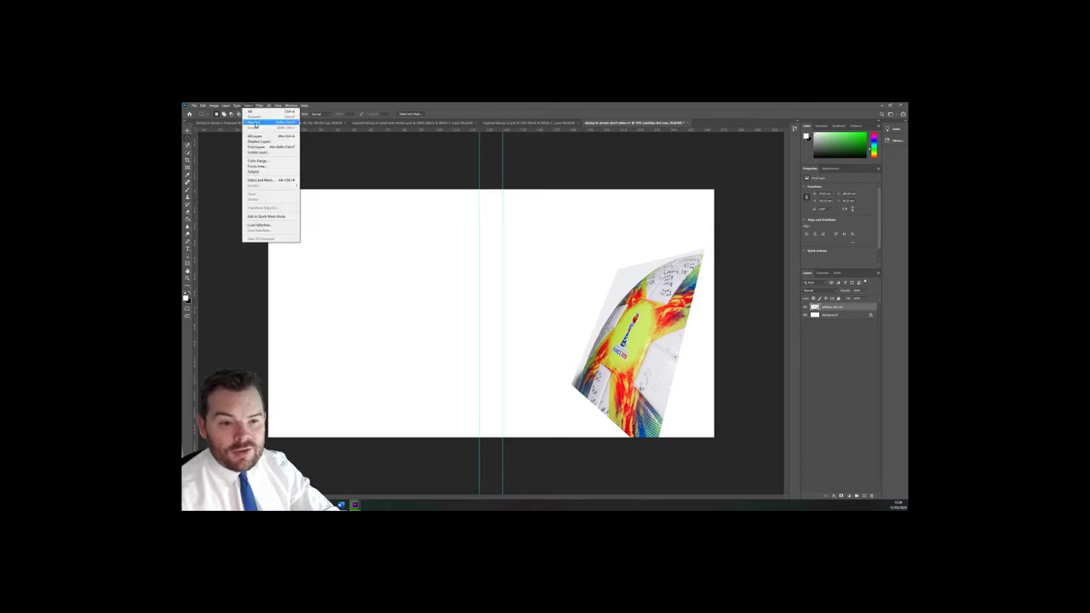
click(560, 285)
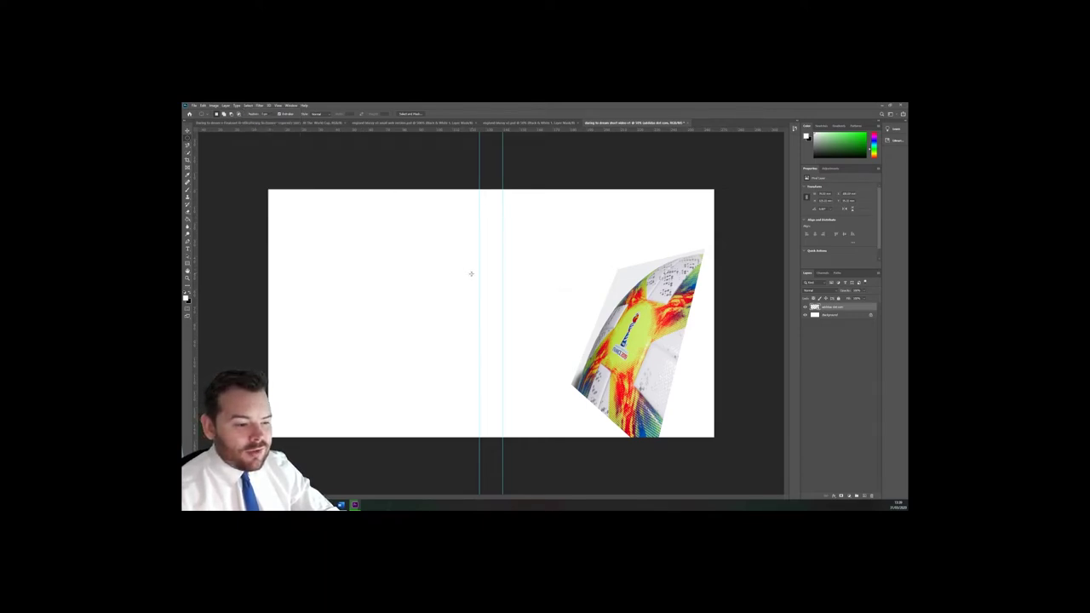
drag(469, 274, 649, 356)
click(249, 106)
click(258, 117)
drag(454, 272, 634, 347)
click(247, 105)
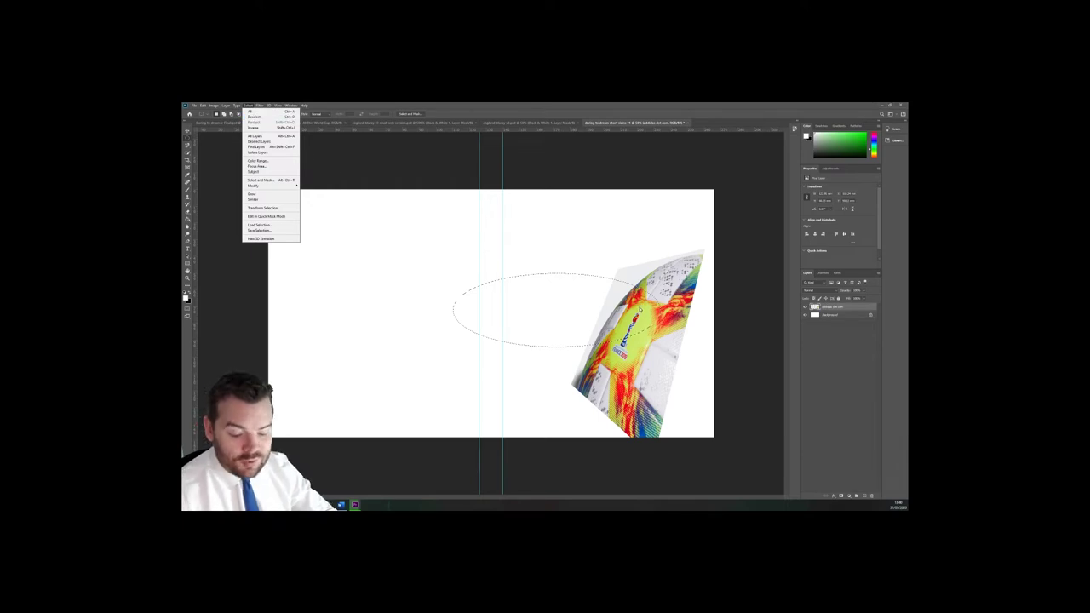
click(643, 312)
click(643, 313)
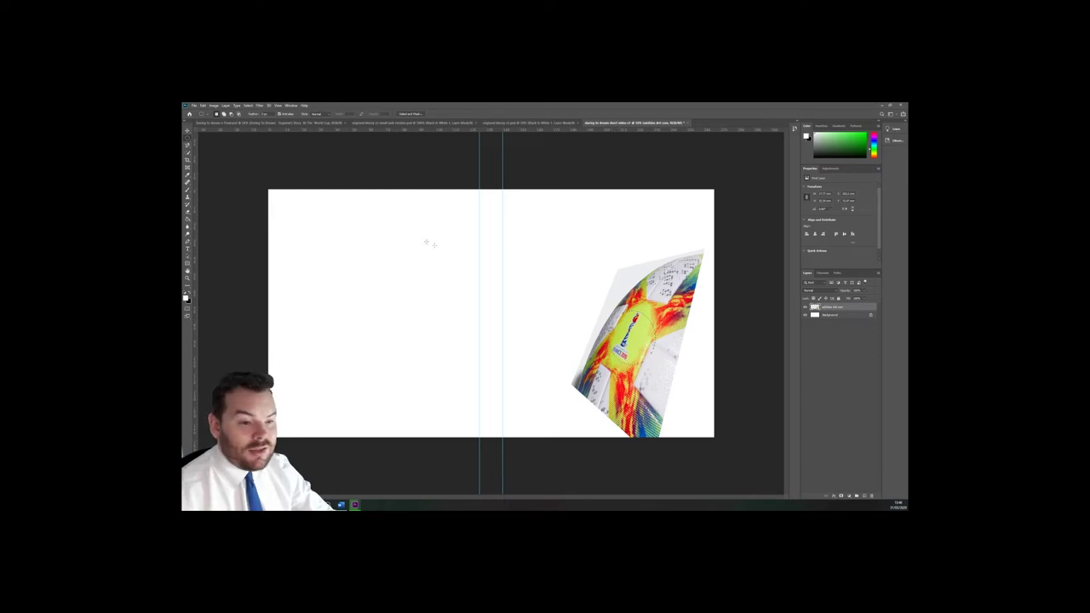
click(247, 105)
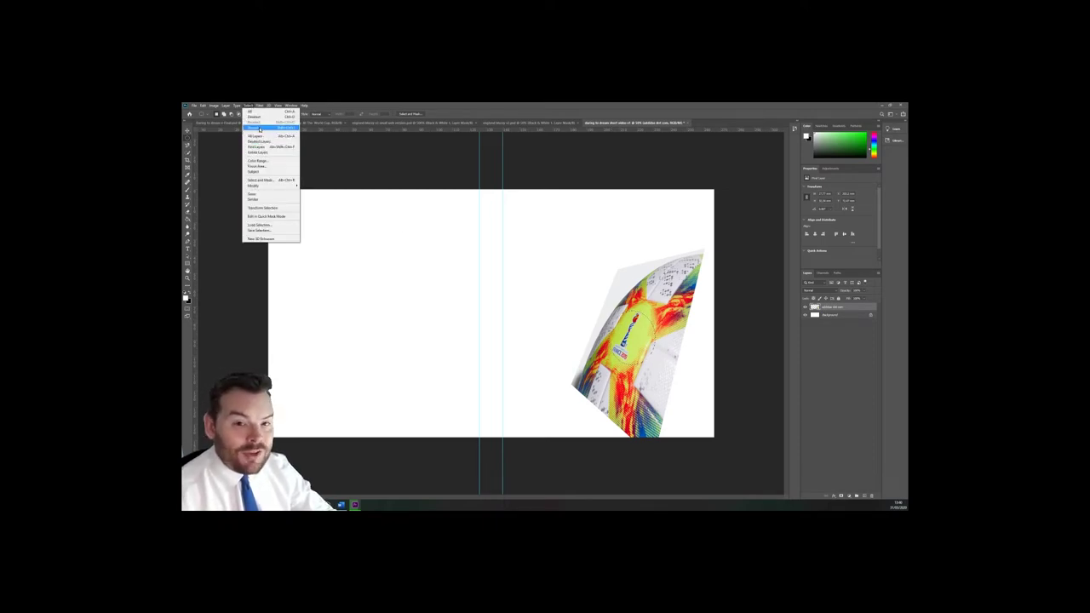
click(259, 128)
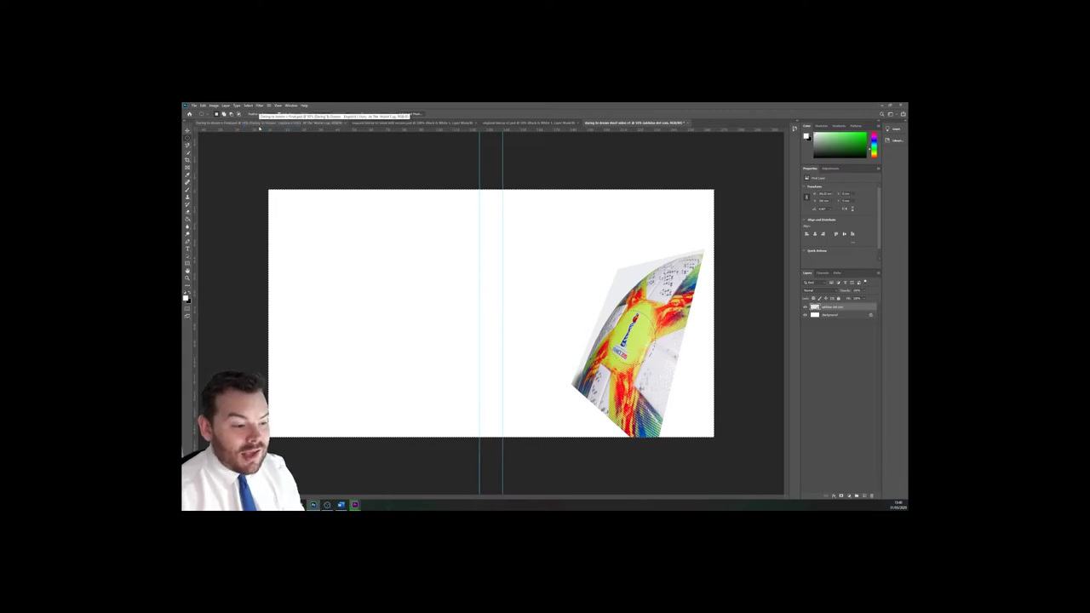
key(Delete)
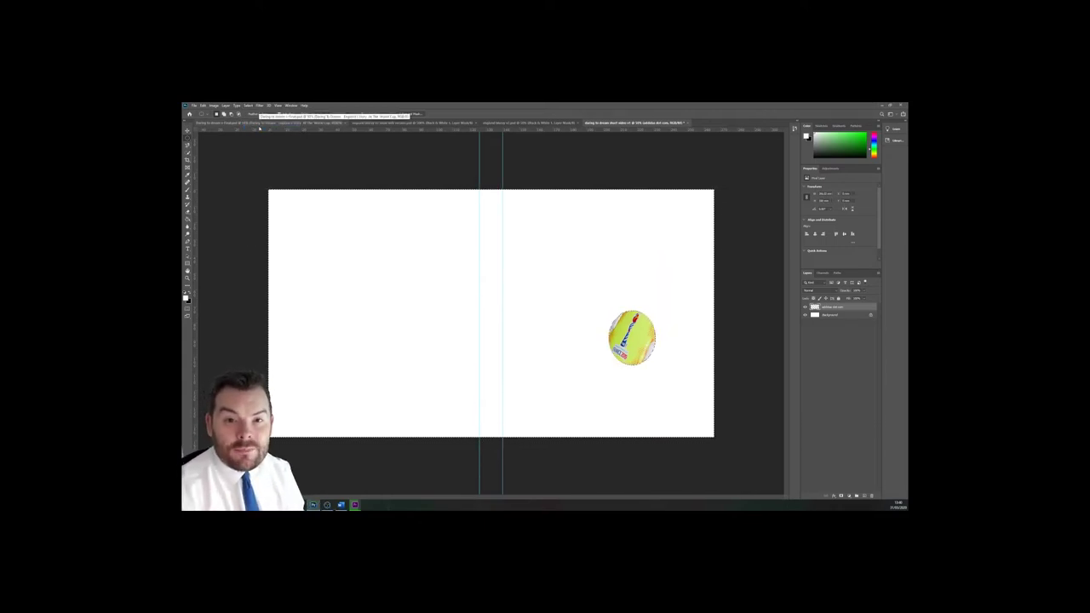
key(ctrl+d)
key(ctrl+z)
key(ctrl+z)
key(ctrl+z)
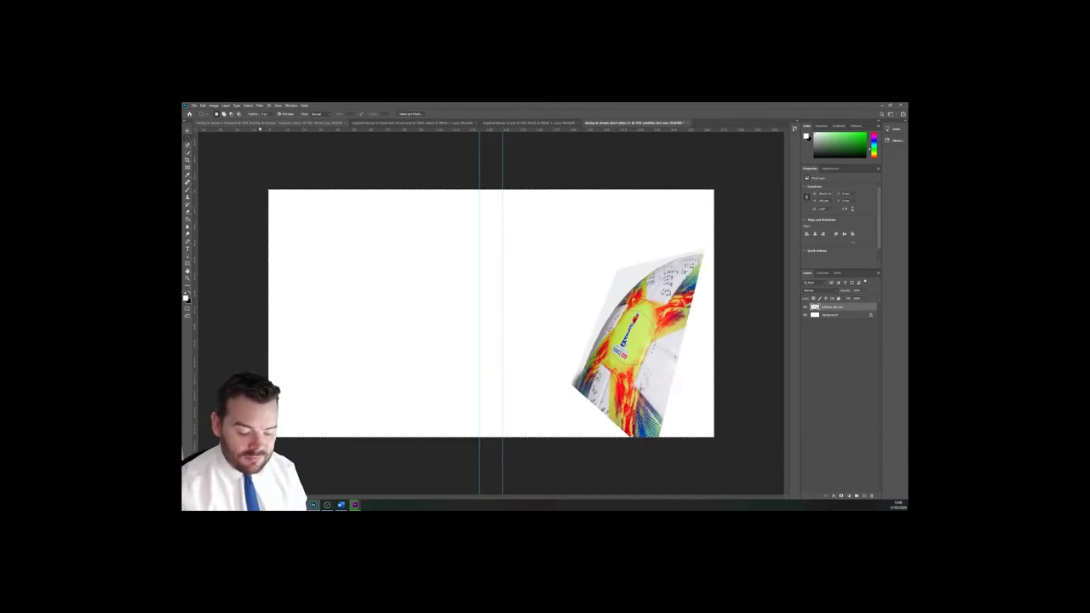
key(ctrl+d)
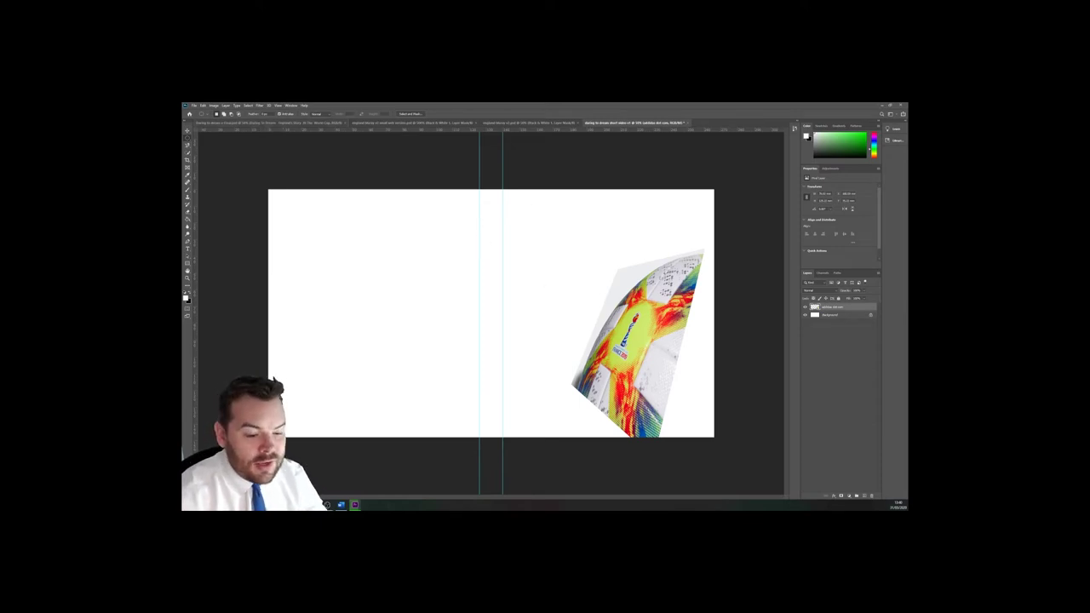
Step: Drop the England team photo onto the cover, commit it, and move it up-left
key(alt+Tab)
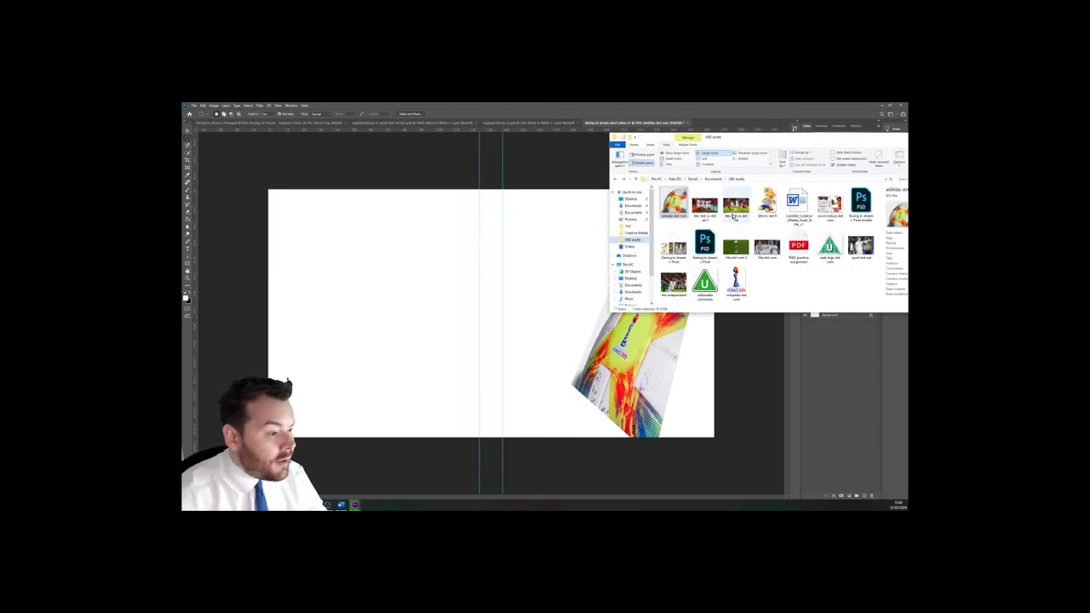
drag(704, 204, 464, 258)
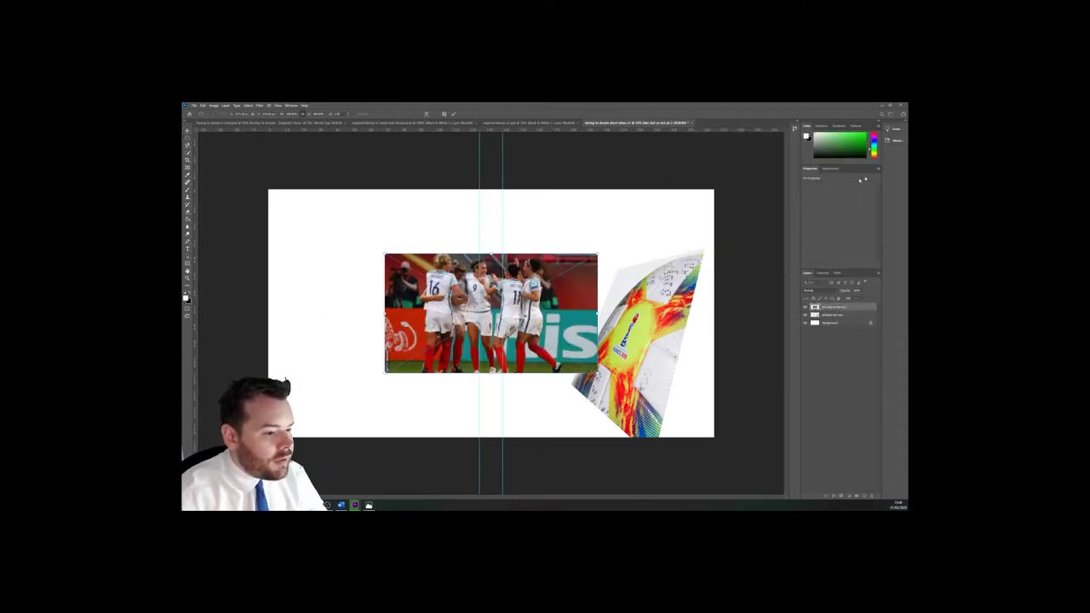
click(453, 114)
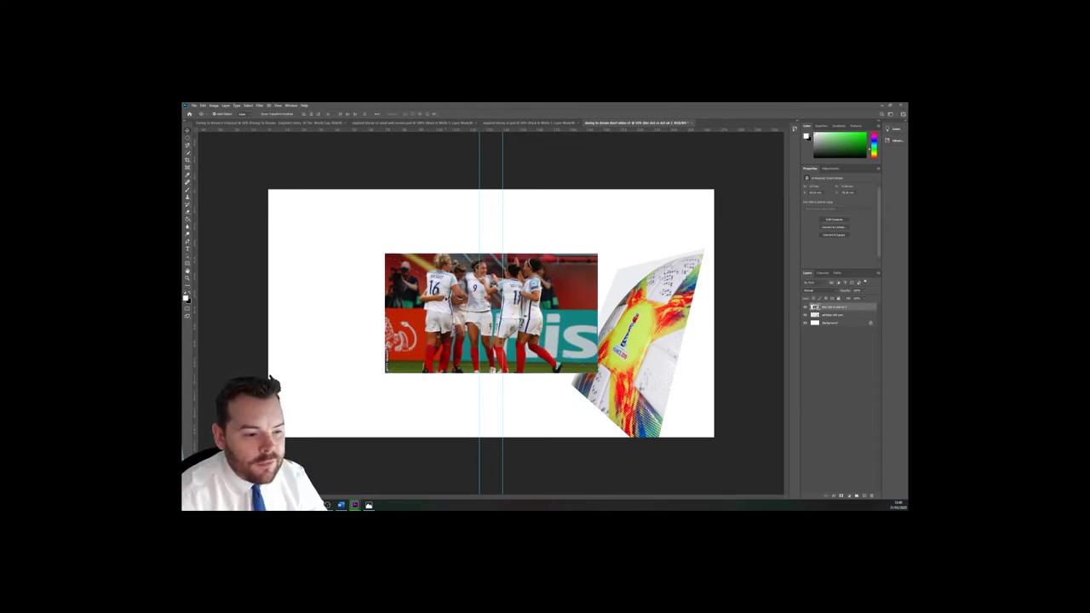
drag(447, 300, 346, 261)
Step: Enlarge the team photo across most of the cover and rasterize its layer
key(ctrl+t)
drag(495, 335, 675, 435)
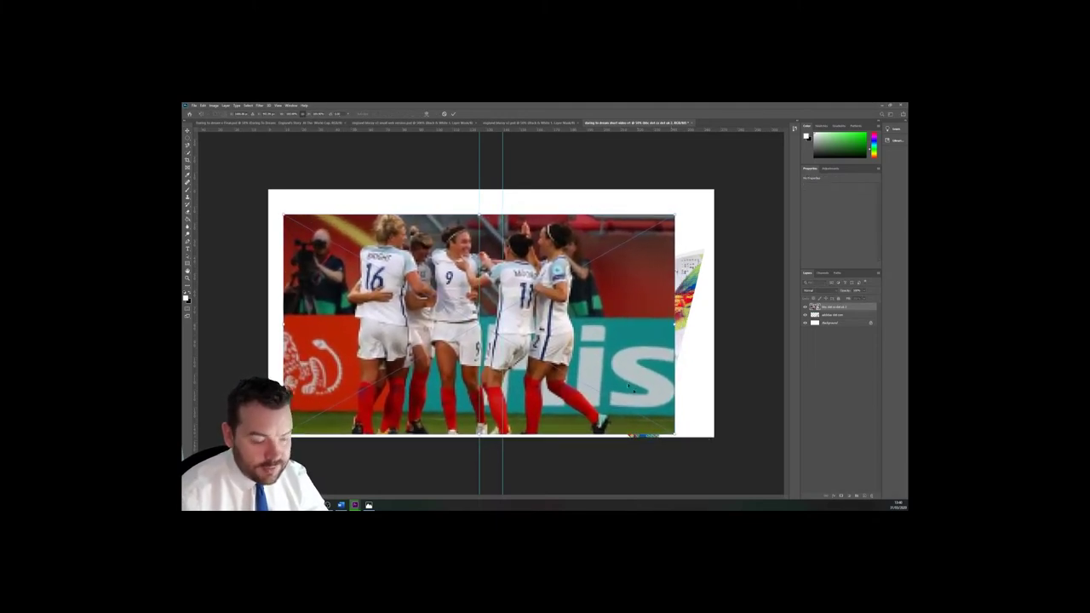
click(453, 114)
right_click(835, 310)
click(778, 359)
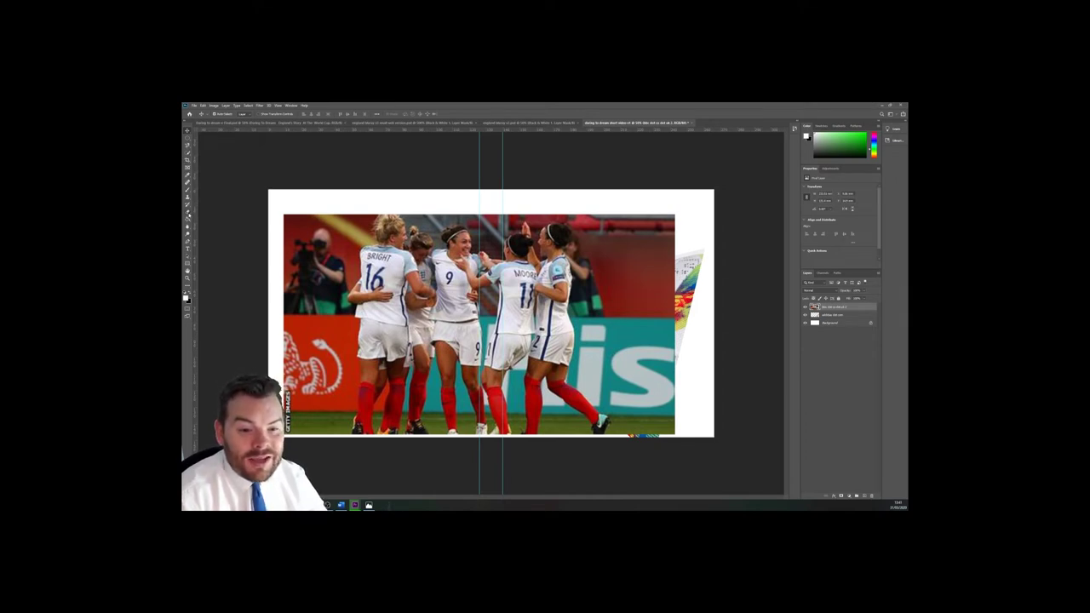
Step: Paint trial white brush strokes over the team photo and undo them
key(b)
mouse_move(278, 221)
mouse_down()
mouse_move(460, 249)
mouse_move(558, 299)
mouse_move(507, 364)
mouse_move(464, 384)
mouse_up()
click(202, 105)
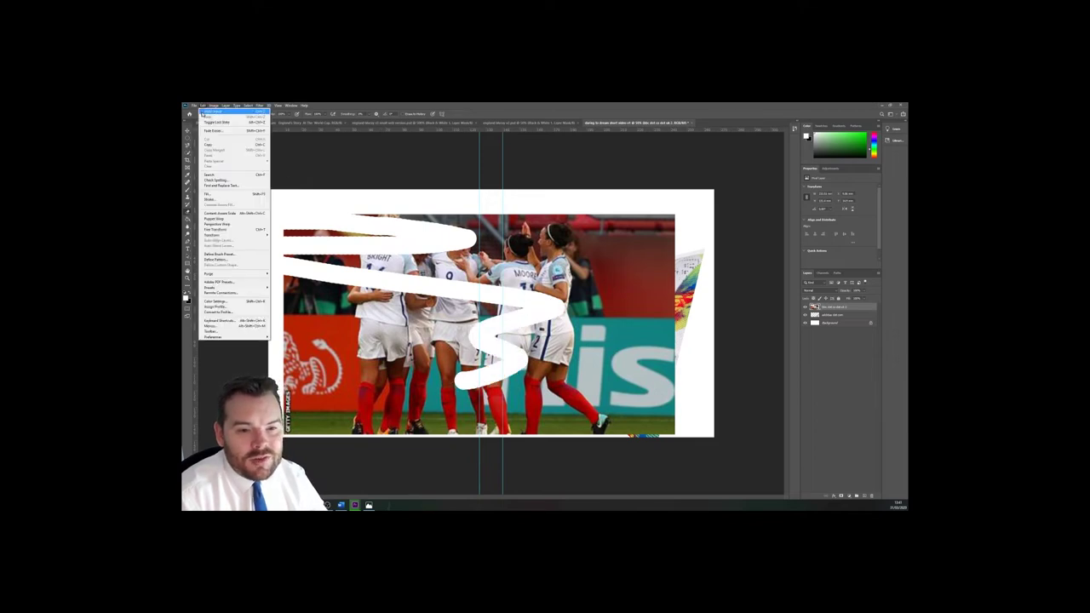
click(204, 112)
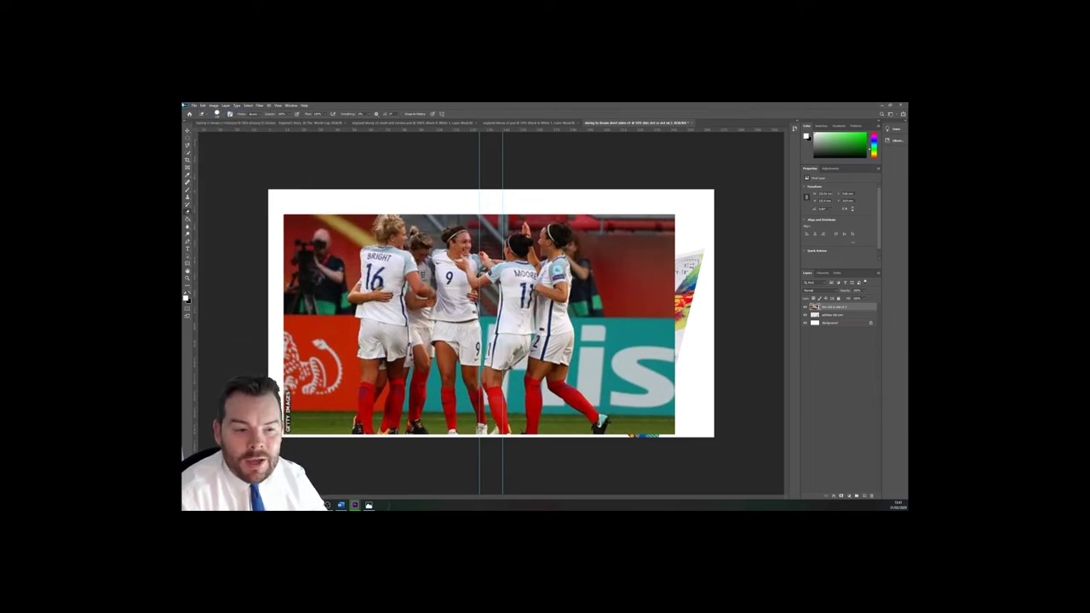
click(203, 106)
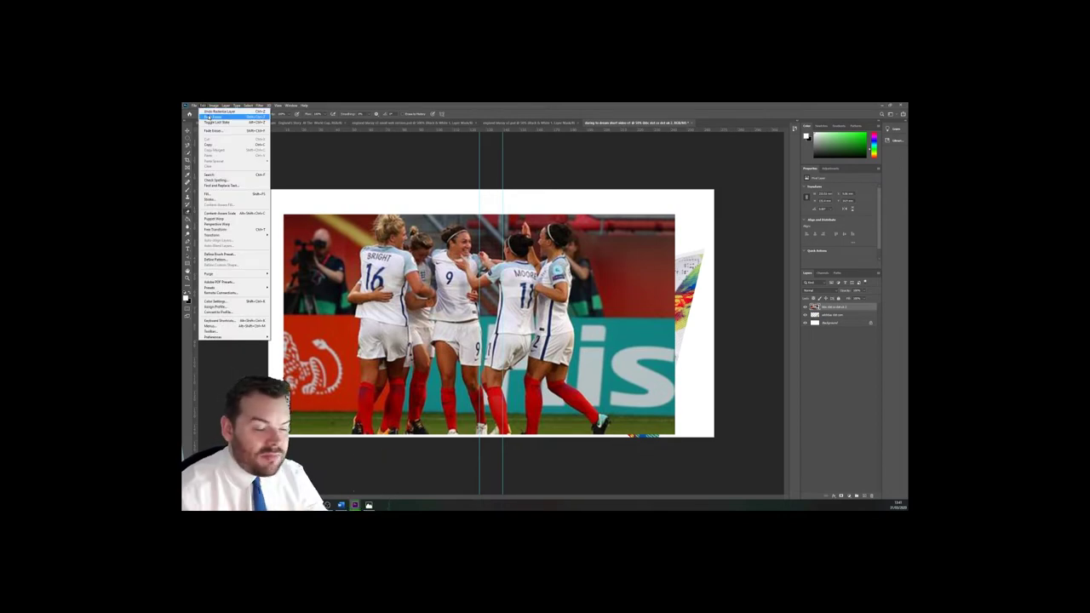
click(350, 104)
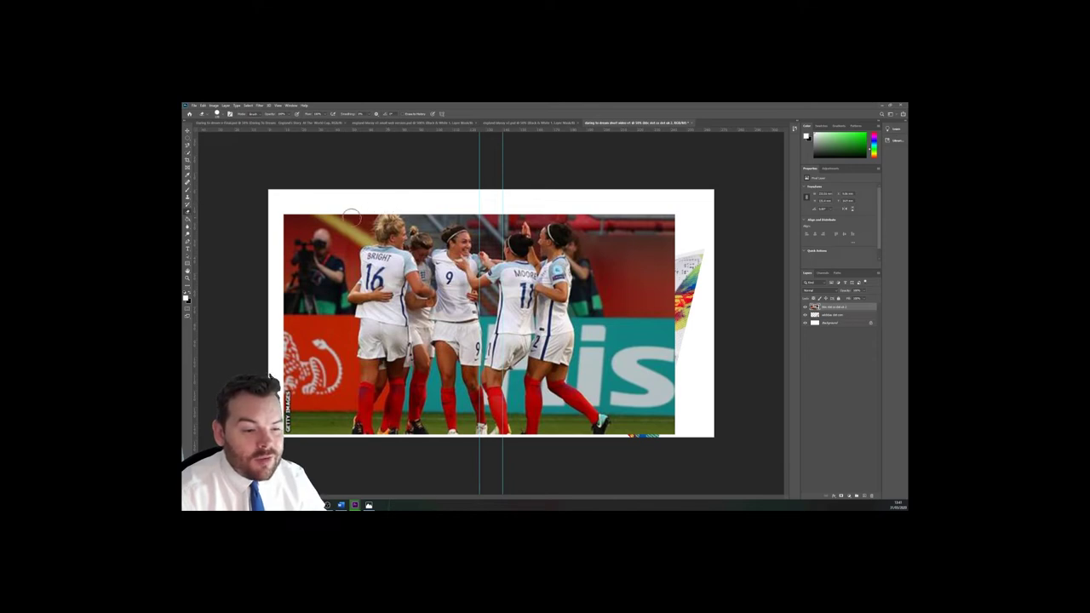
mouse_move(352, 207)
mouse_down()
mouse_move(306, 447)
mouse_move(300, 261)
mouse_move(314, 275)
mouse_move(305, 258)
mouse_move(341, 228)
mouse_up()
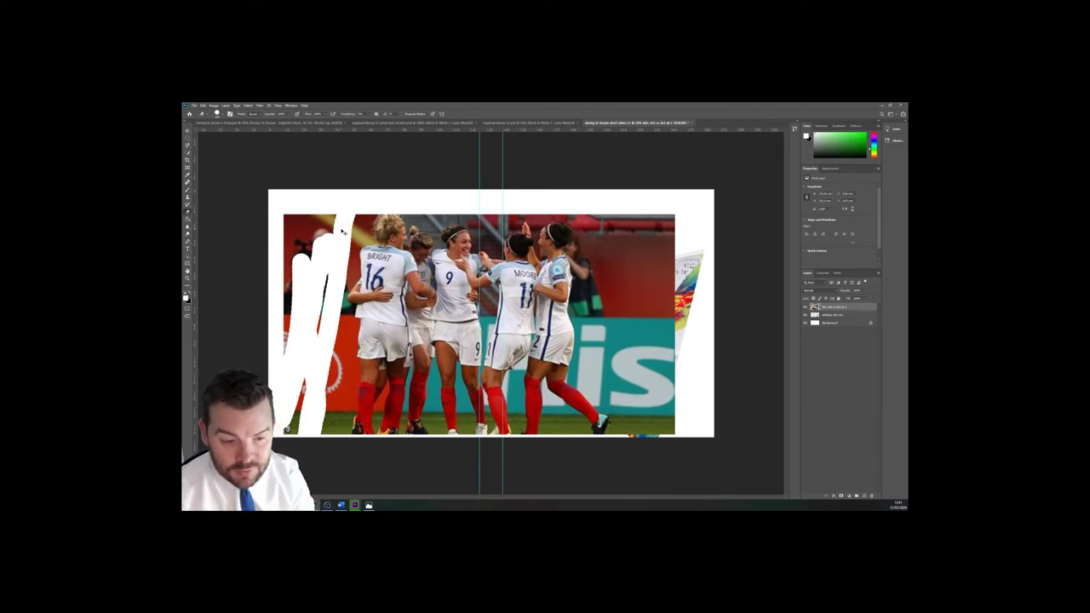
key(ctrl+z)
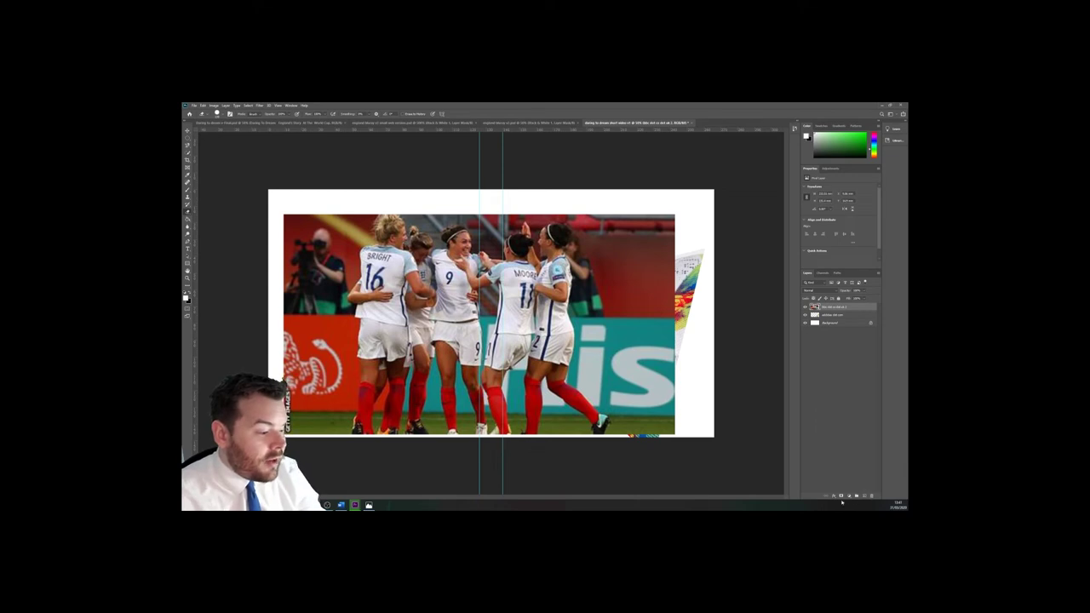
Step: Add a layer mask to the team photo, fade out its left edge, then paint it back with white
click(842, 497)
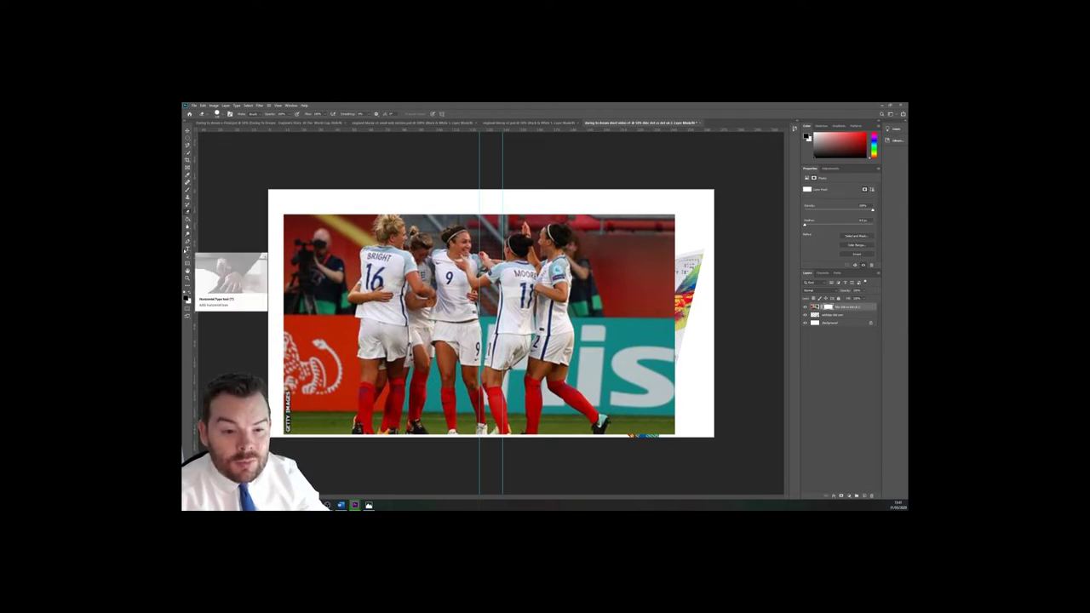
click(186, 199)
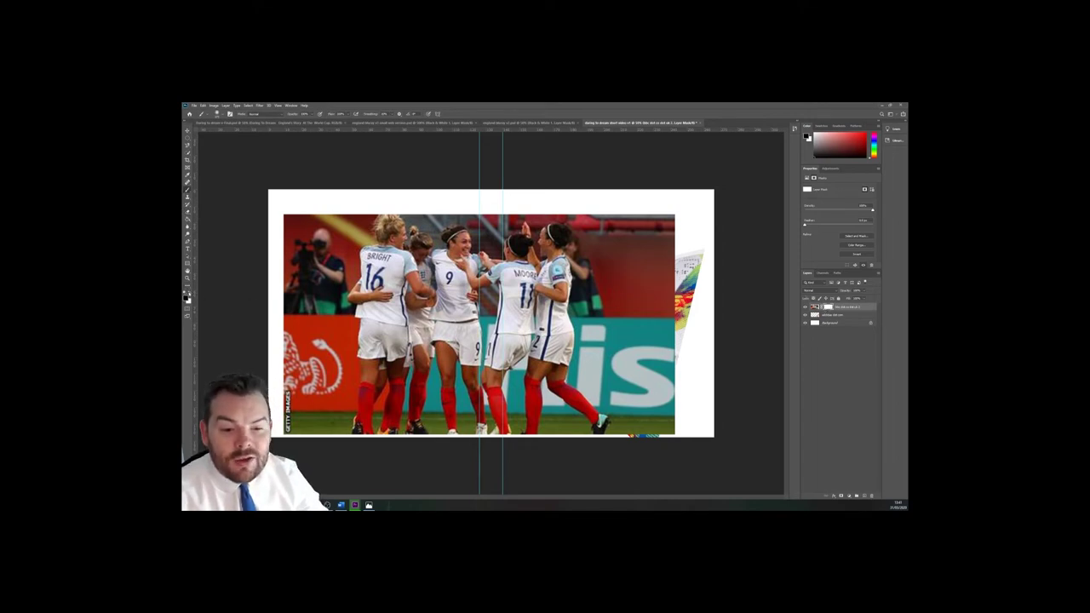
click(190, 293)
click(189, 293)
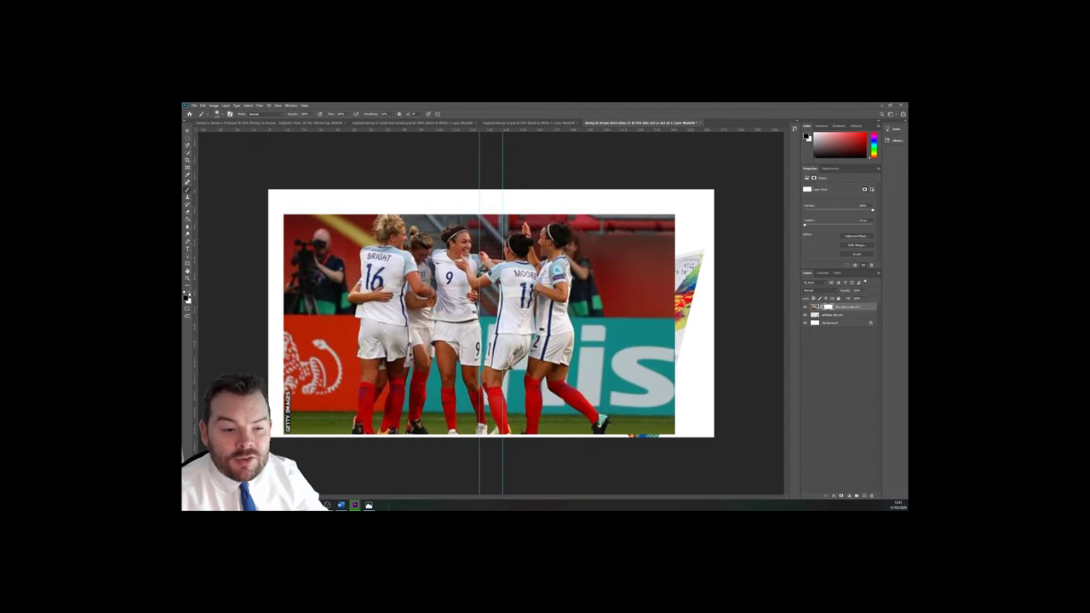
mouse_move(284, 209)
mouse_down()
mouse_move(296, 308)
mouse_move(294, 247)
mouse_move(285, 268)
mouse_move(287, 304)
mouse_move(311, 213)
mouse_move(309, 305)
mouse_move(332, 204)
mouse_up()
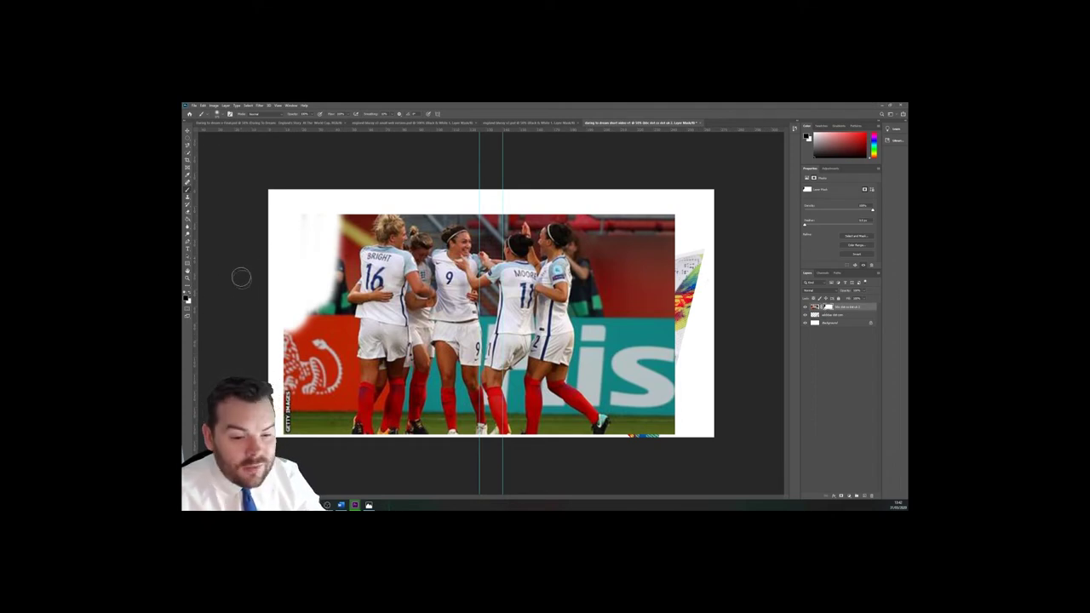
key(x)
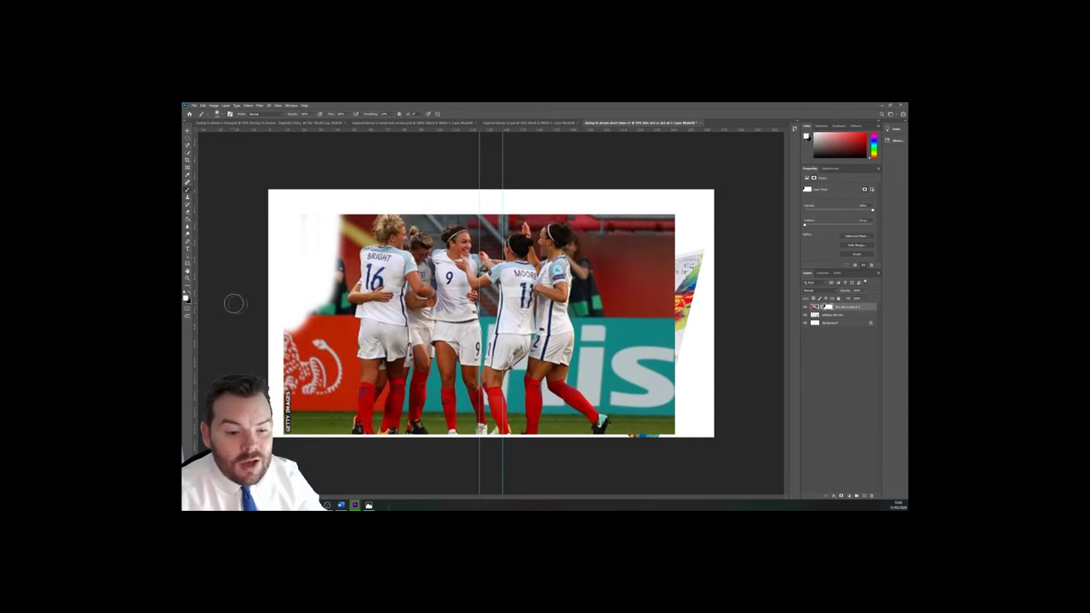
mouse_move(289, 323)
mouse_down()
mouse_move(308, 285)
mouse_move(284, 345)
mouse_move(299, 173)
mouse_move(293, 238)
mouse_move(279, 223)
mouse_move(291, 221)
mouse_move(289, 245)
mouse_move(304, 211)
mouse_move(345, 213)
mouse_move(255, 225)
mouse_move(355, 214)
mouse_move(260, 272)
mouse_move(298, 280)
mouse_move(324, 303)
mouse_up()
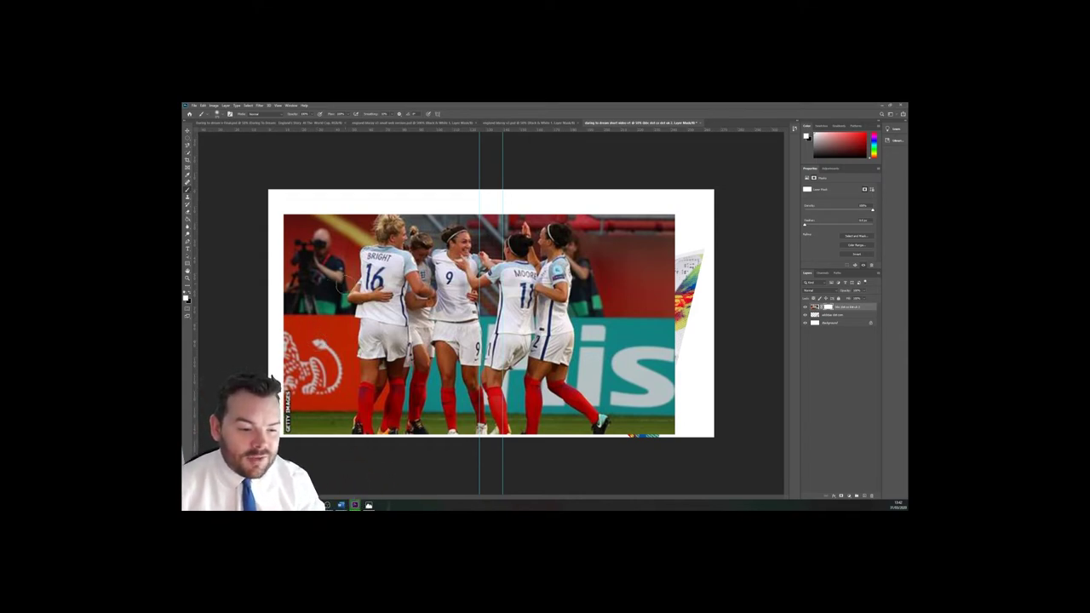
Step: Paint a mask streak beside player 16 and choose the Hard Round brush from General Brushes
click(190, 294)
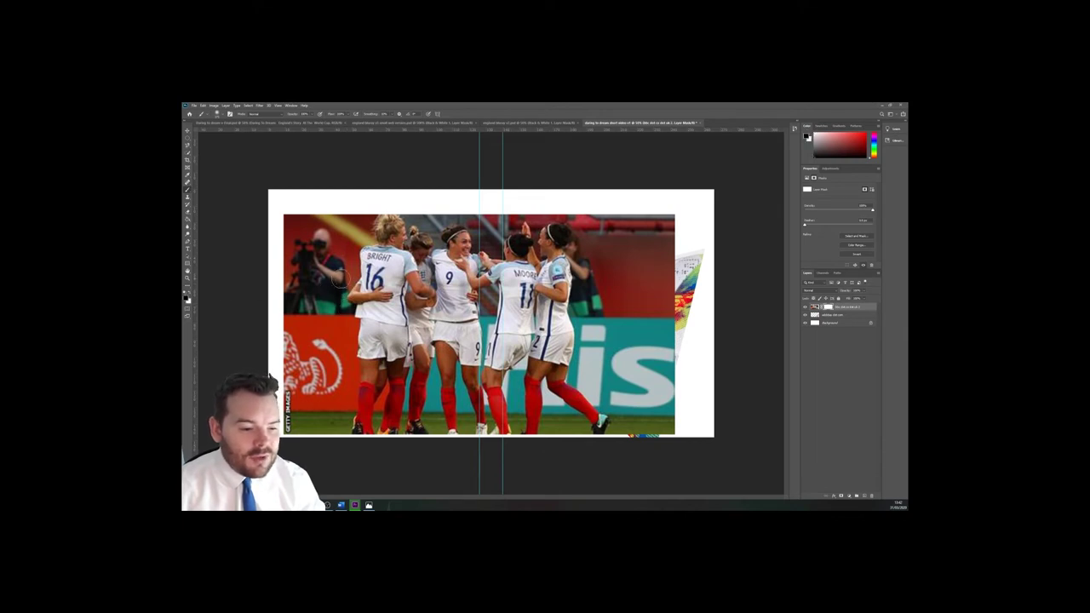
mouse_move(351, 281)
mouse_down()
mouse_move(344, 333)
mouse_move(341, 289)
mouse_up()
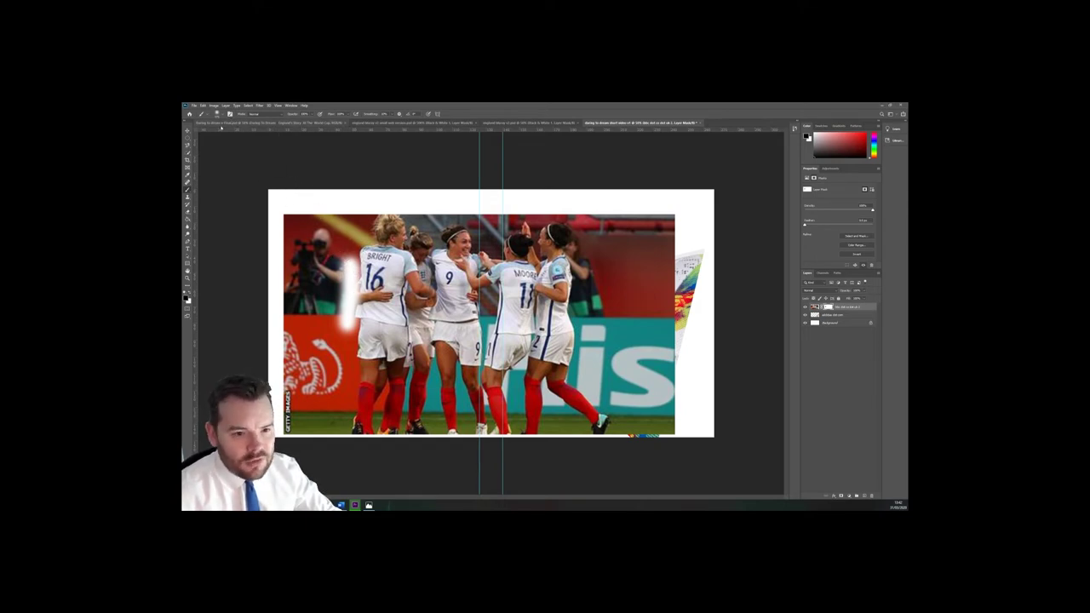
click(219, 113)
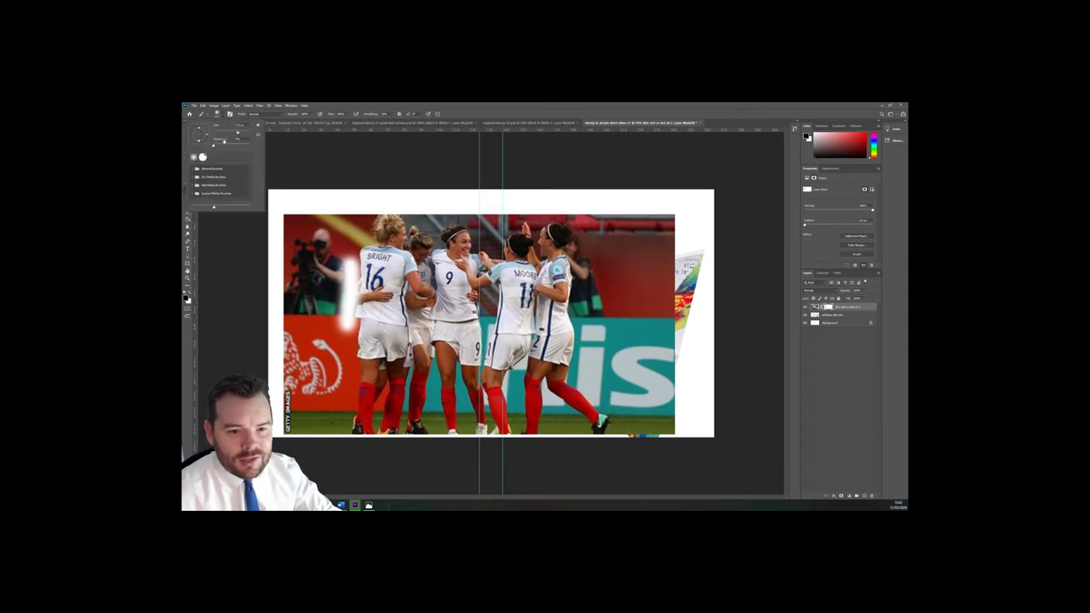
click(192, 168)
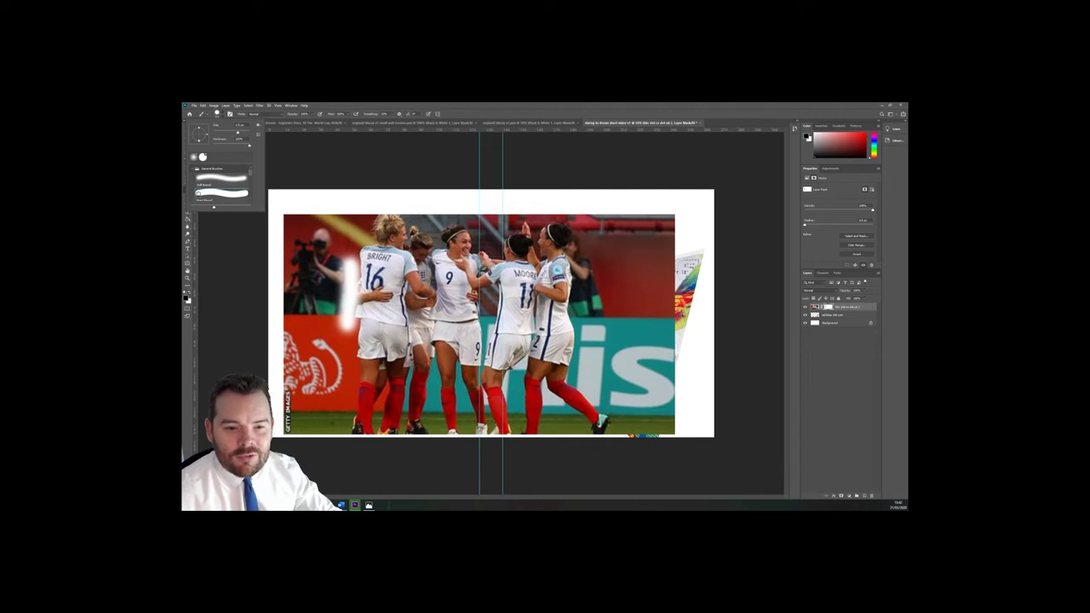
scroll(219, 182, down, 1)
double_click(220, 191)
Step: Paint a white test stroke on the photo's left, paint it away, then switch to File Explorer
drag(323, 247, 312, 336)
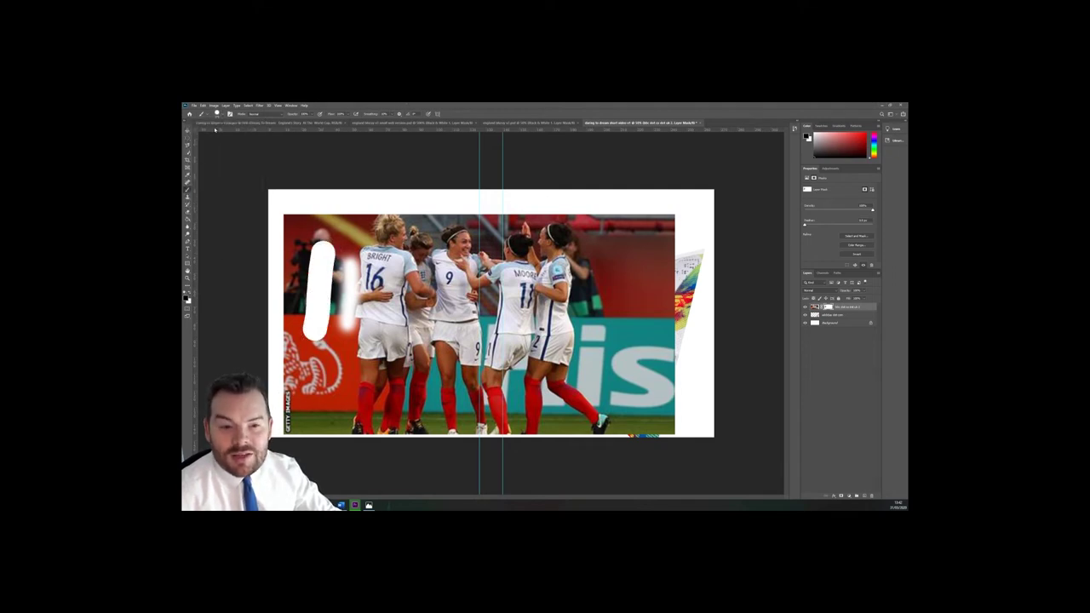
click(192, 295)
mouse_move(350, 242)
mouse_down()
mouse_move(315, 273)
mouse_move(310, 331)
mouse_move(314, 244)
mouse_move(321, 355)
mouse_move(347, 238)
mouse_move(345, 318)
mouse_move(340, 244)
mouse_move(354, 332)
mouse_move(379, 311)
mouse_move(328, 344)
mouse_up()
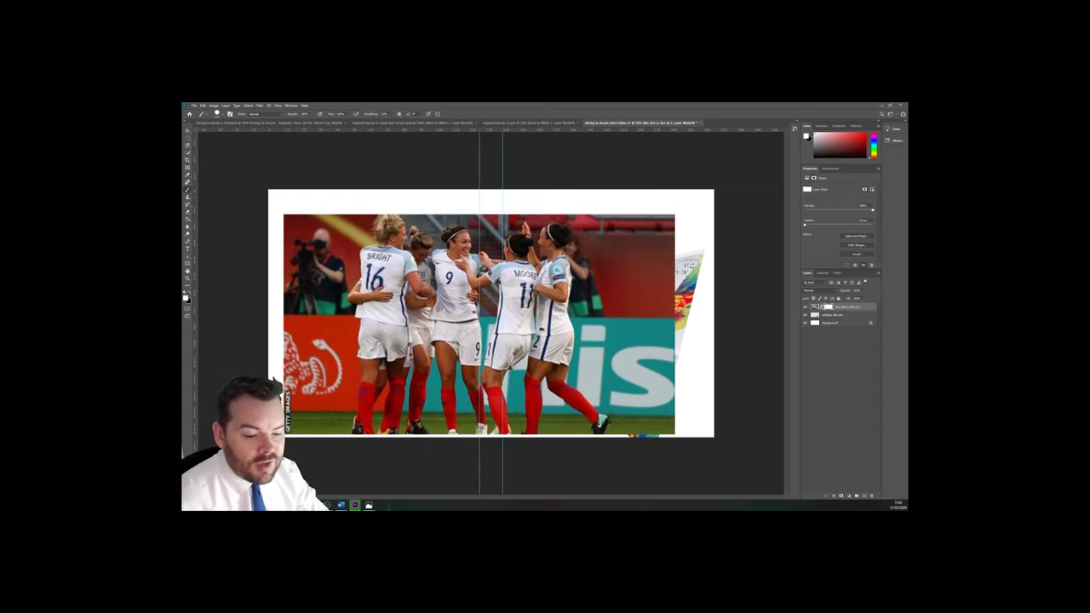
key(alt+Tab)
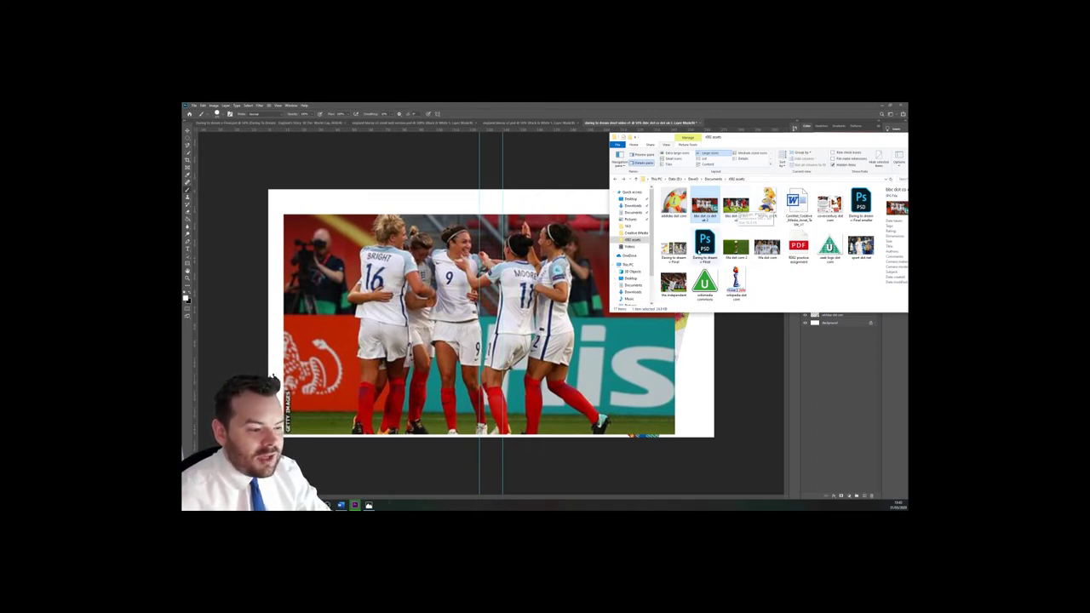
Step: Place the player 18 photo, add a layer mask, and paint away its background to reveal player 9
click(452, 181)
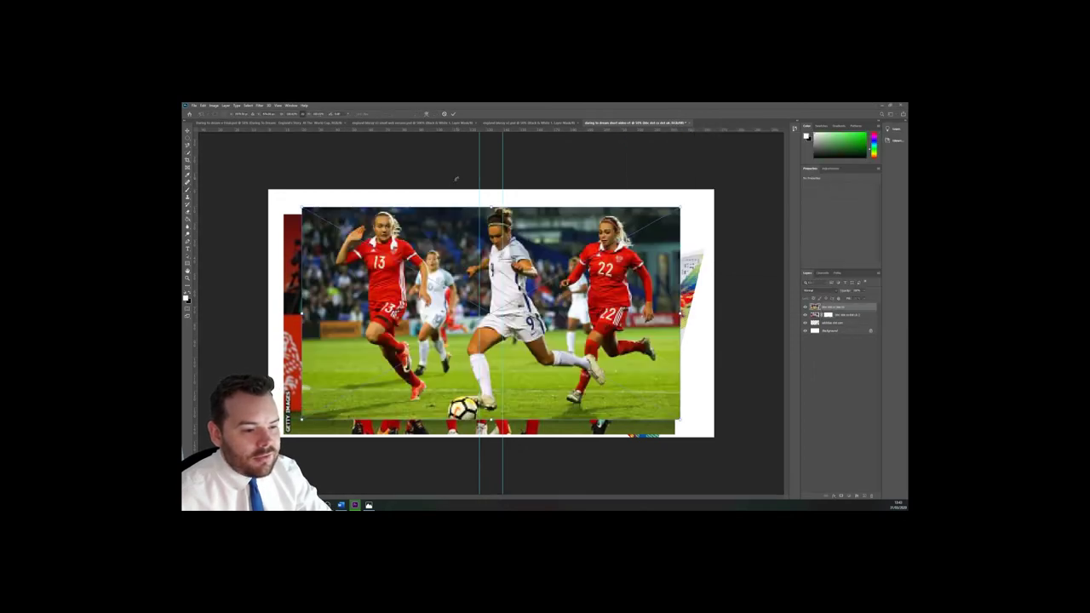
click(453, 114)
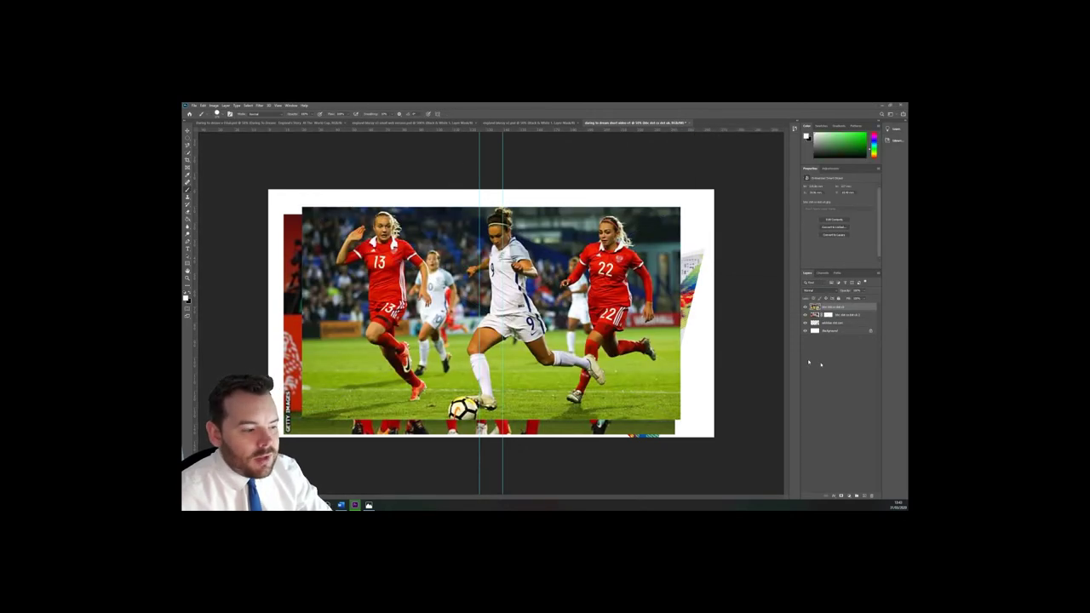
click(840, 495)
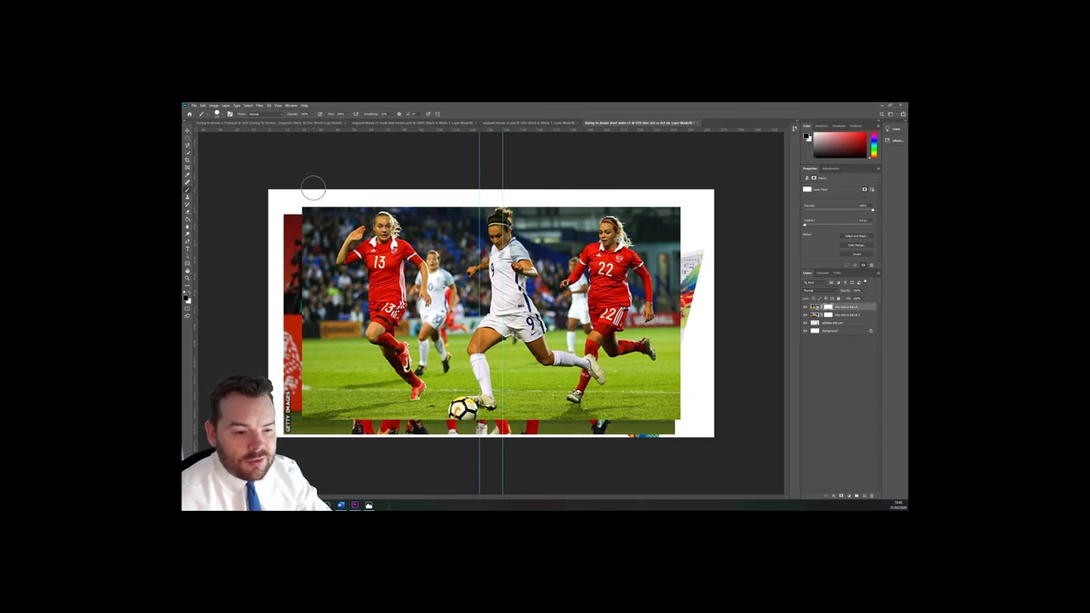
mouse_move(311, 185)
mouse_down()
mouse_move(364, 207)
mouse_move(338, 219)
mouse_move(340, 409)
mouse_move(328, 375)
mouse_move(366, 419)
mouse_move(416, 408)
mouse_move(426, 196)
mouse_move(392, 412)
mouse_move(365, 409)
mouse_move(372, 443)
mouse_move(394, 210)
mouse_move(368, 305)
mouse_move(391, 238)
mouse_move(412, 242)
mouse_move(445, 195)
mouse_move(441, 315)
mouse_move(417, 416)
mouse_move(417, 400)
mouse_up()
mouse_move(453, 341)
mouse_down()
mouse_move(457, 264)
mouse_move(481, 189)
mouse_move(425, 434)
mouse_up()
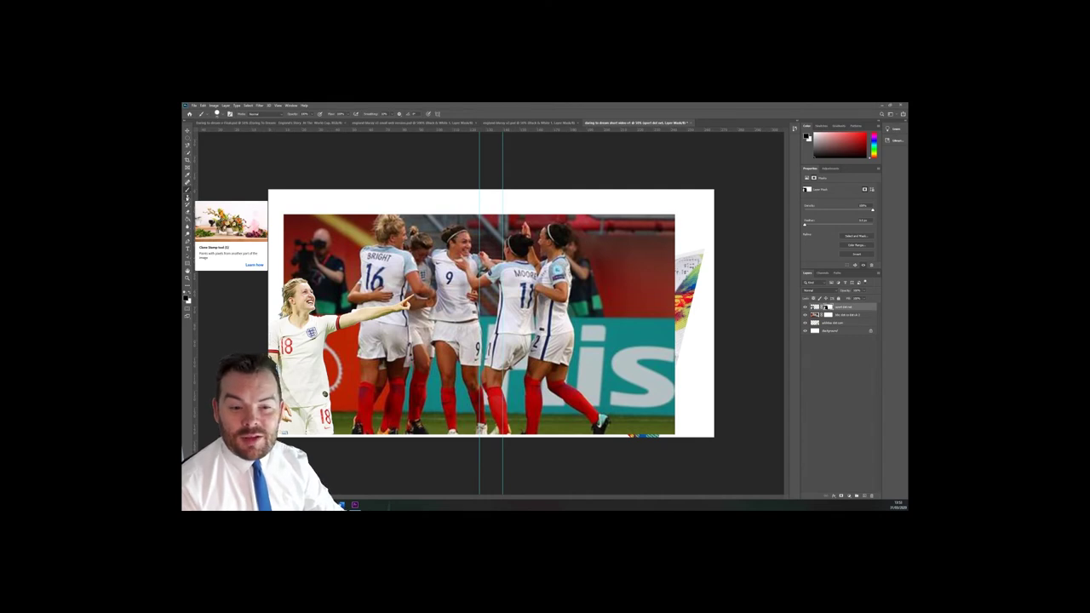
Step: Clone Stamp digits on the team photo layer so jersey 9 reads 99 and 11 reads 111
click(188, 198)
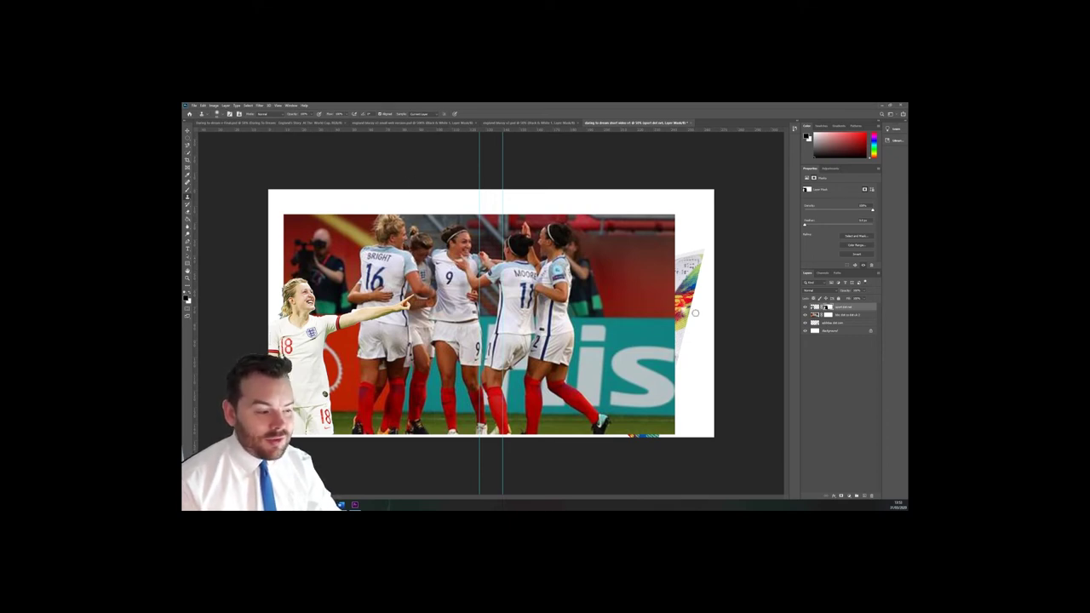
click(820, 317)
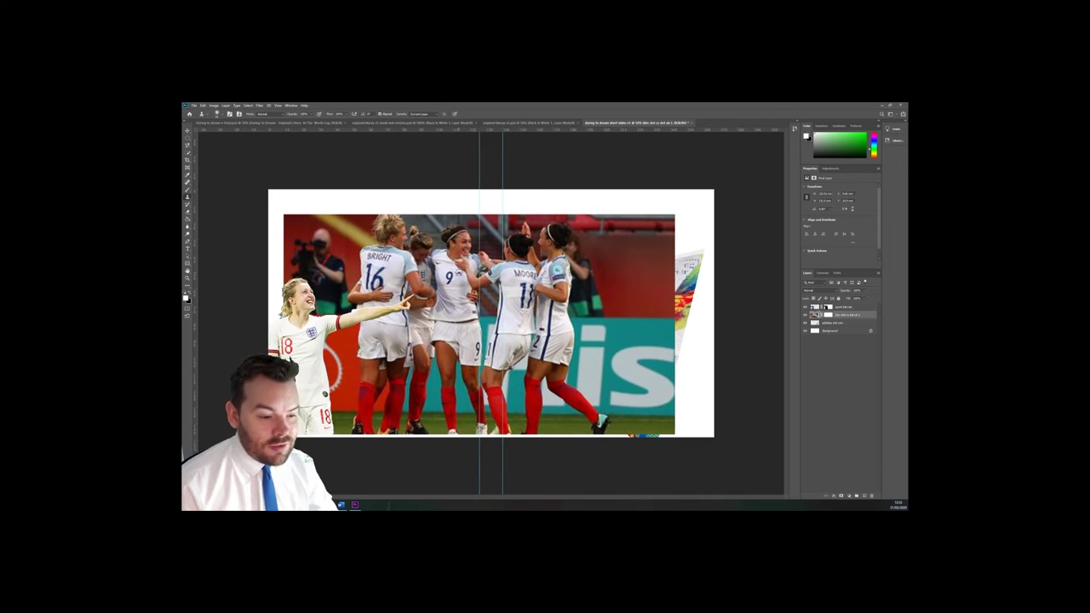
drag(458, 273, 458, 282)
drag(461, 342, 474, 349)
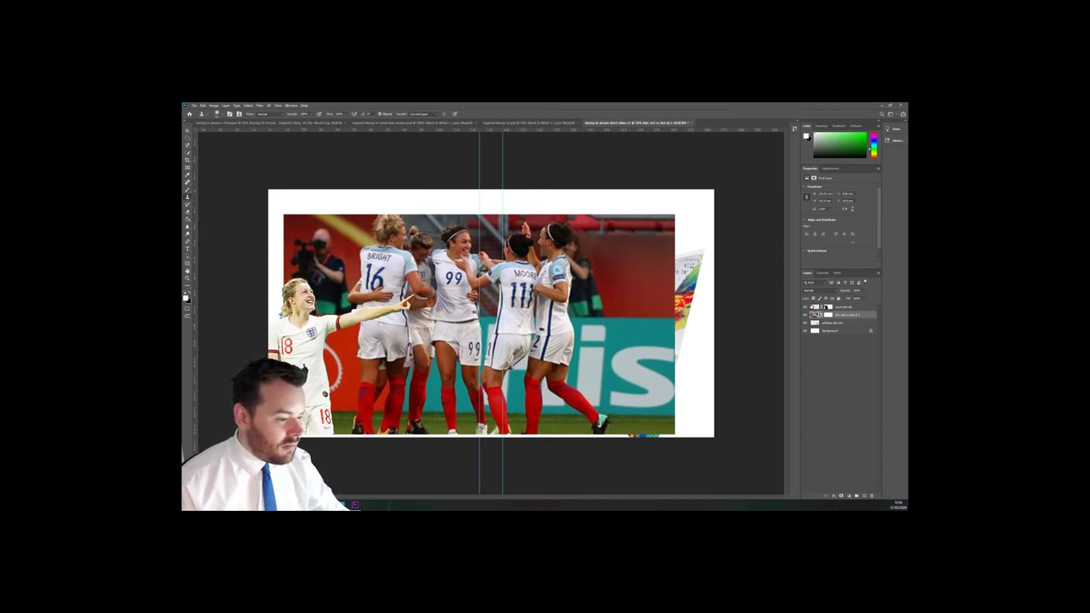
Step: Make the sport dot net layer active to brighten player 18's pointing cut-out
click(843, 306)
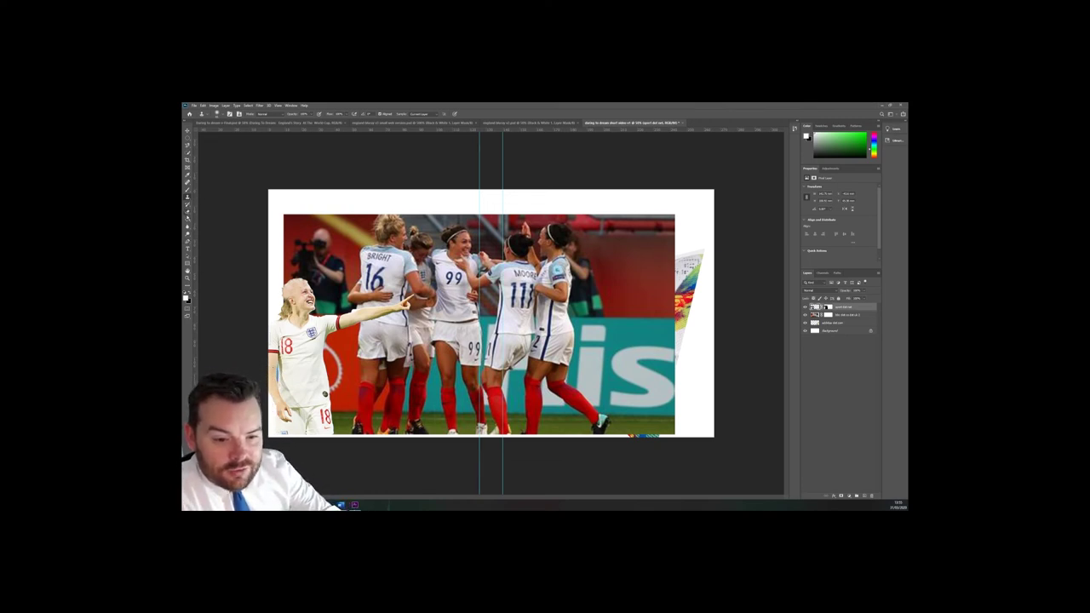
click(187, 220)
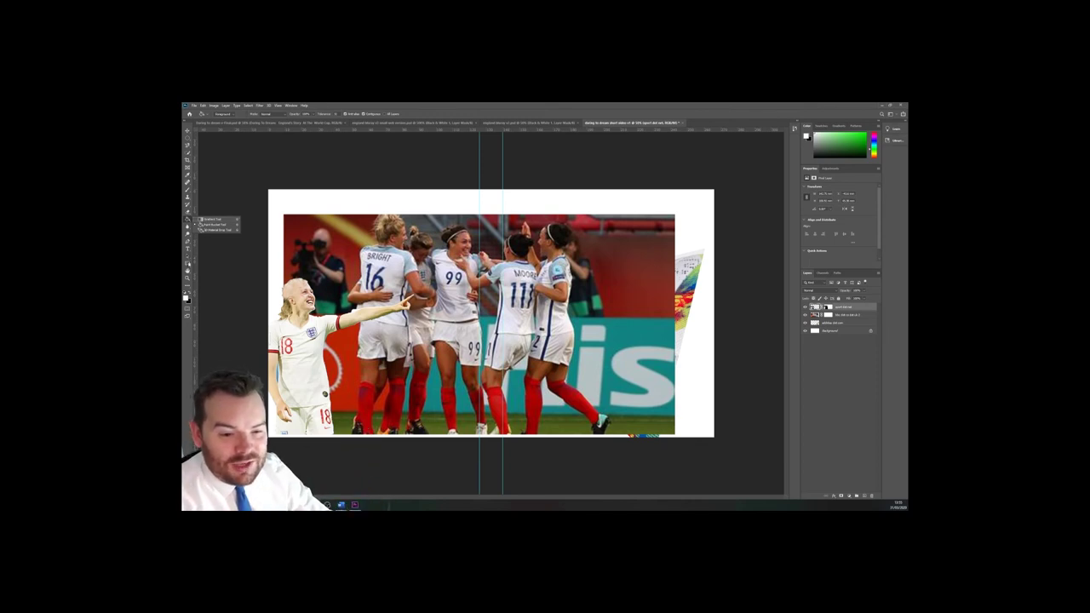
Step: Draw a rectangle at the cover's top right, fill it yellow, then switch its fill to a gradient
click(189, 264)
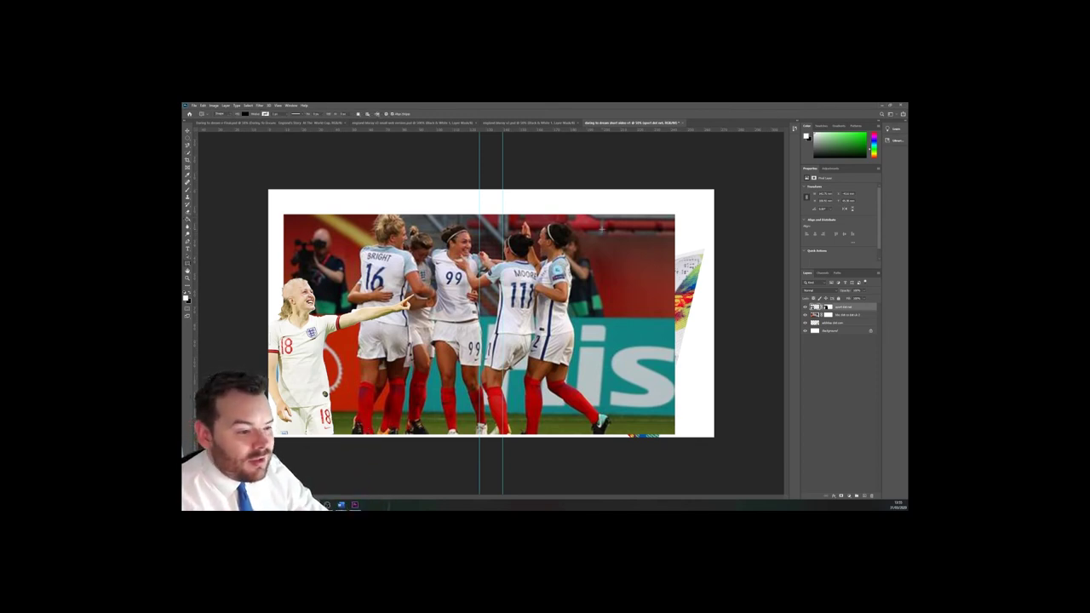
click(188, 266)
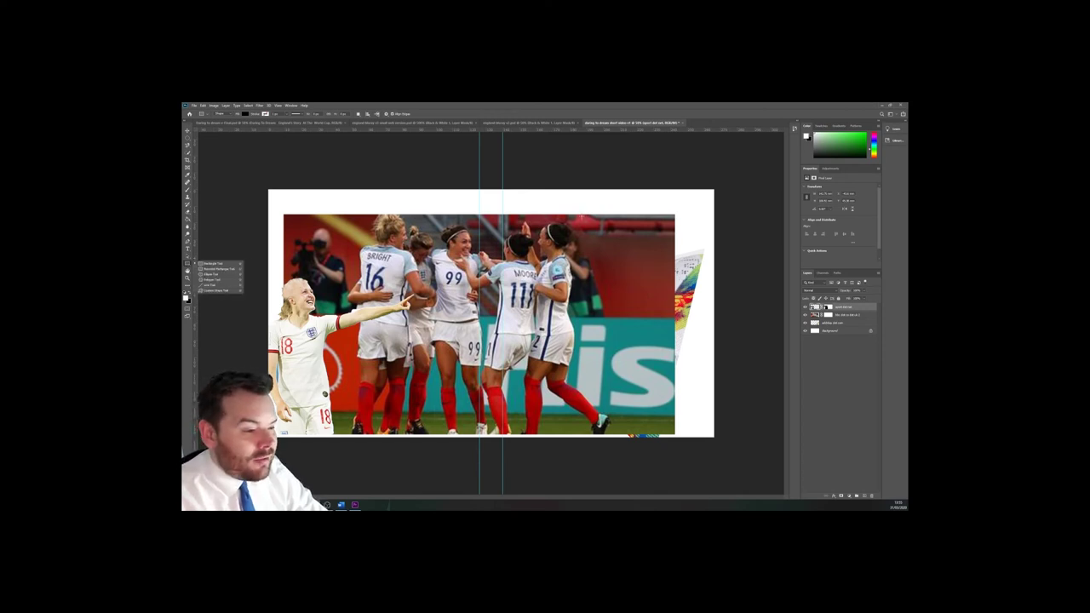
drag(582, 215, 700, 318)
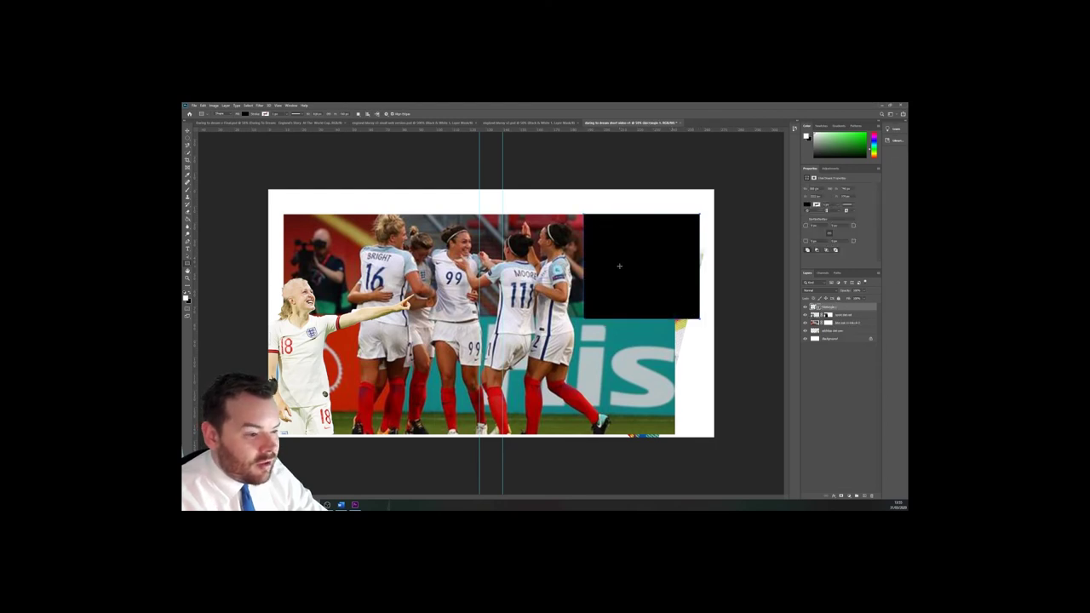
click(807, 205)
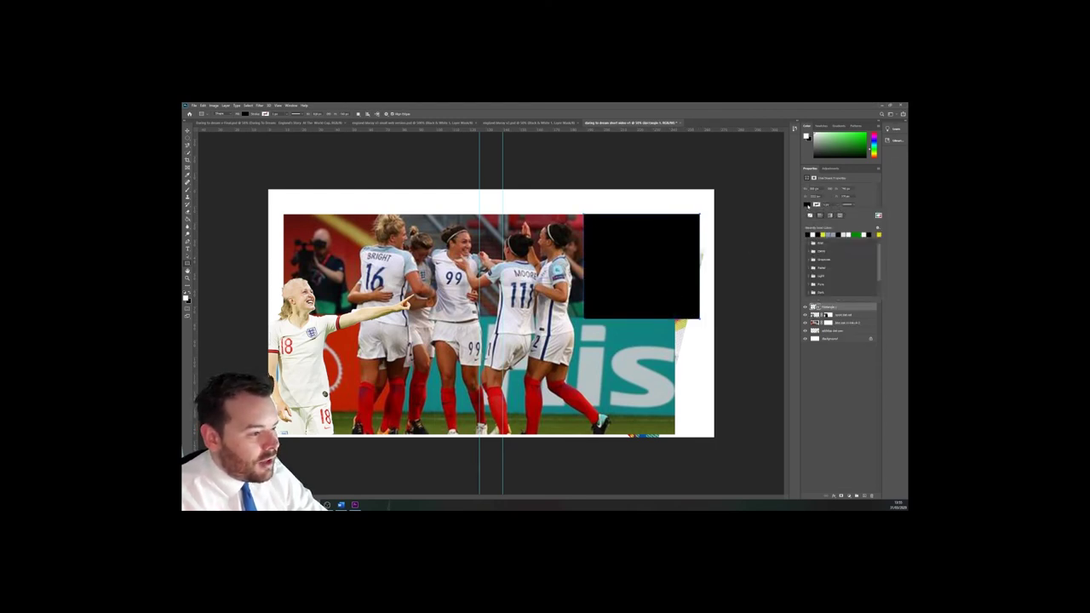
click(806, 207)
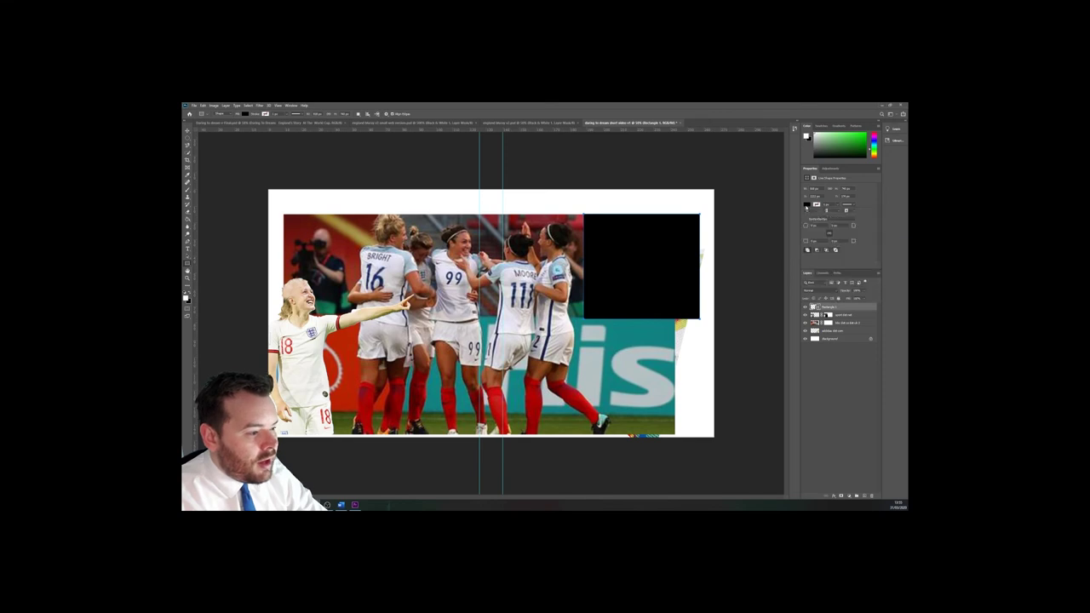
click(244, 114)
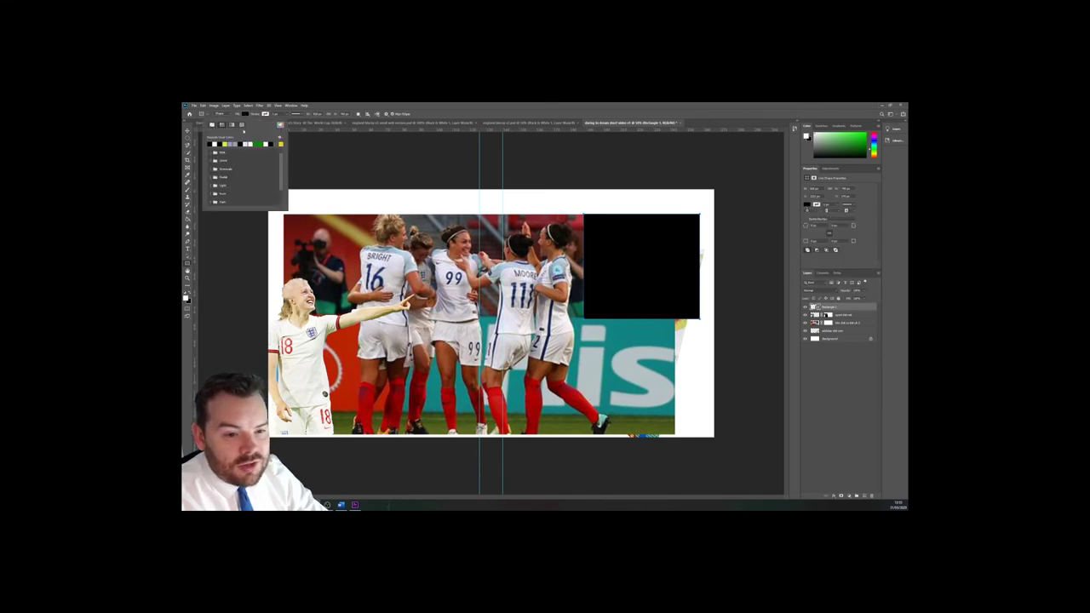
click(280, 144)
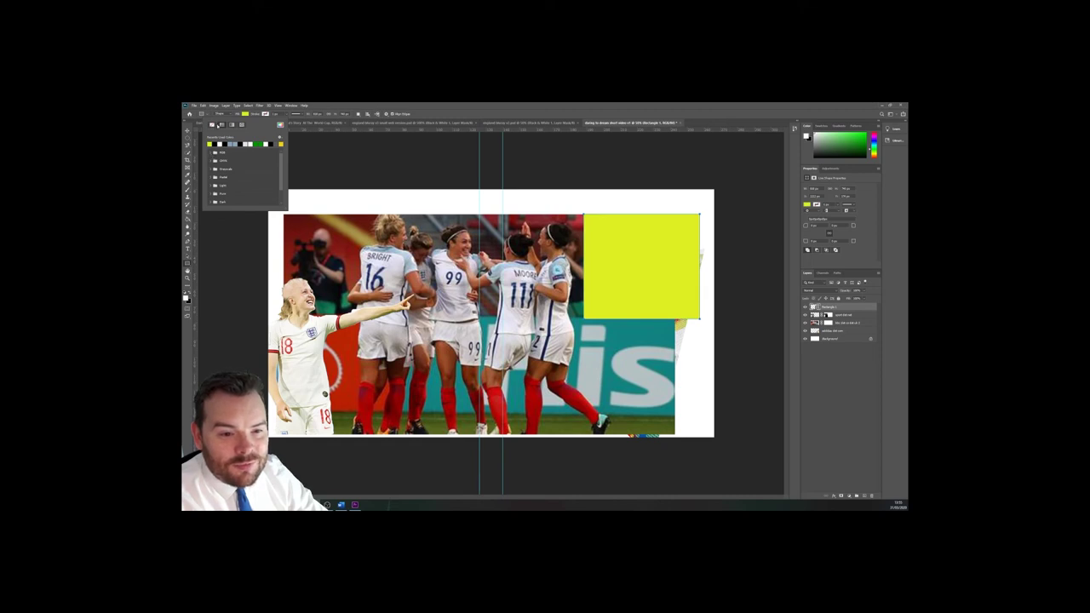
click(230, 124)
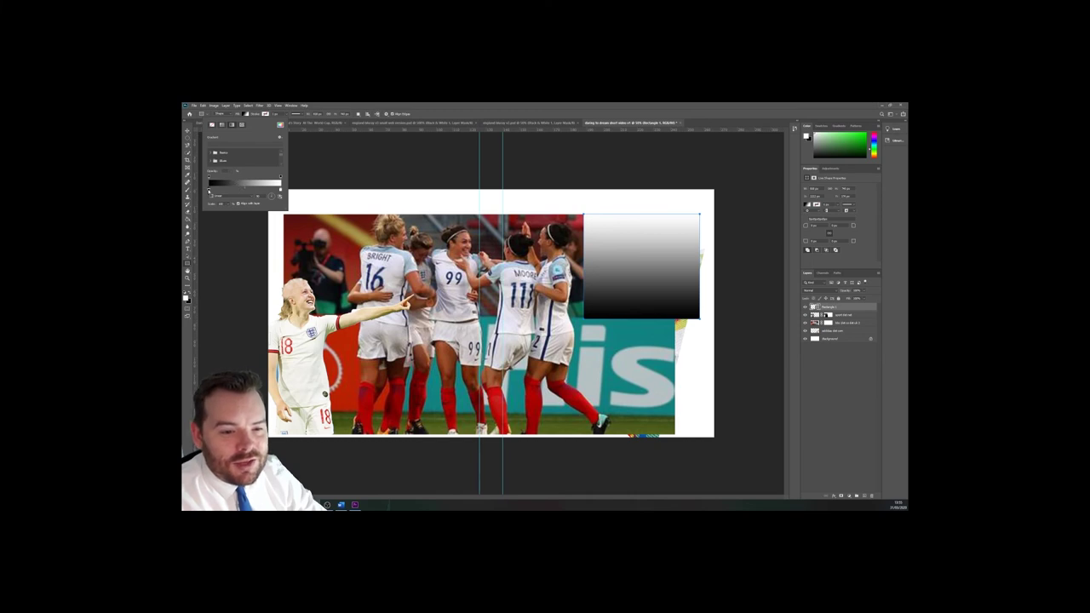
Step: Add a red stop to the rectangle's gradient and whiten its right end
double_click(208, 189)
click(538, 213)
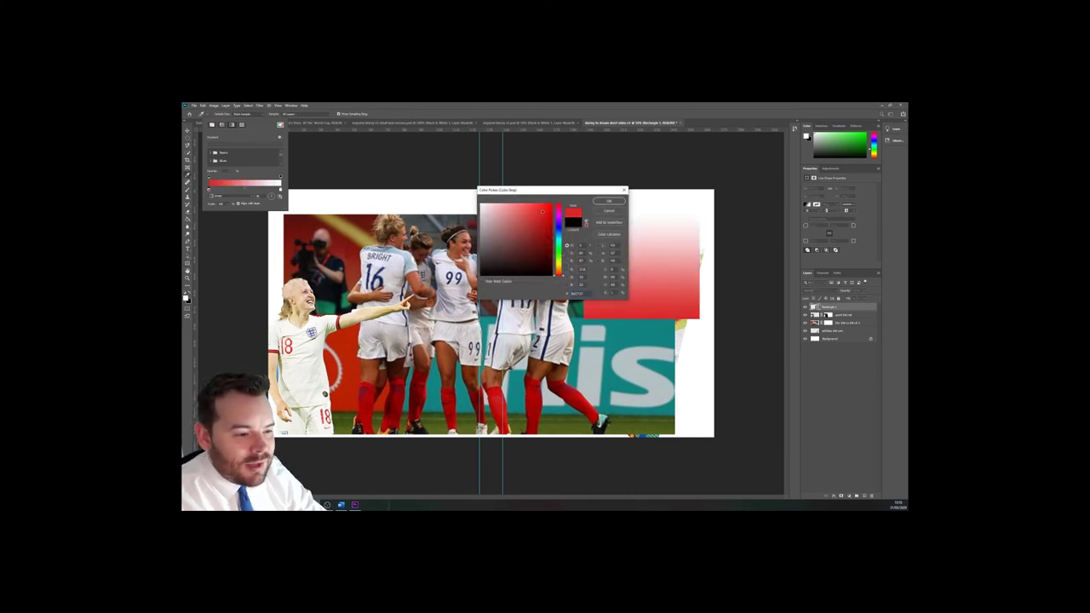
click(597, 200)
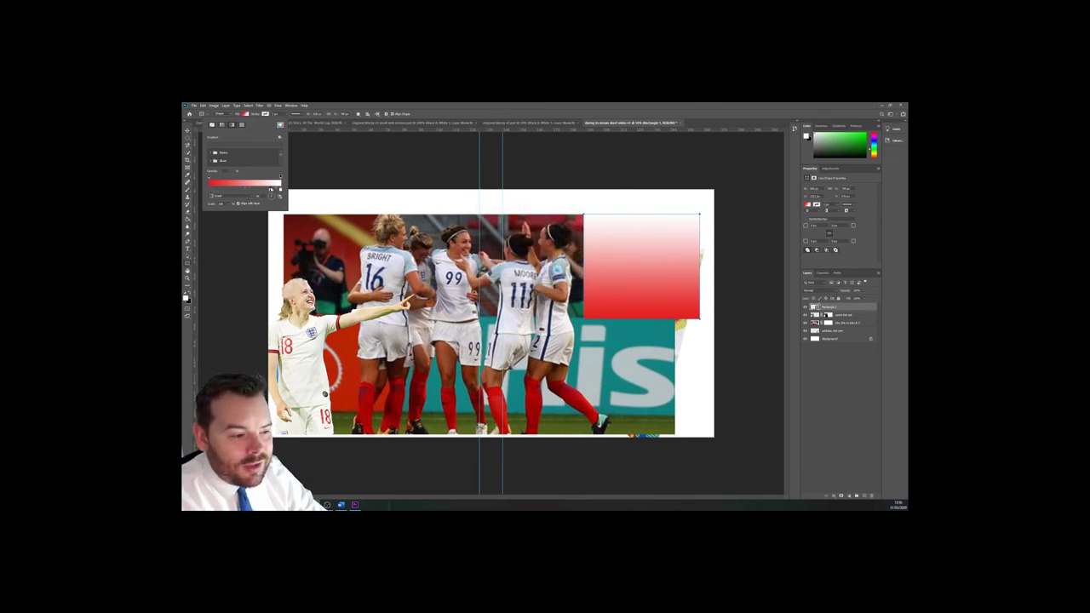
click(246, 189)
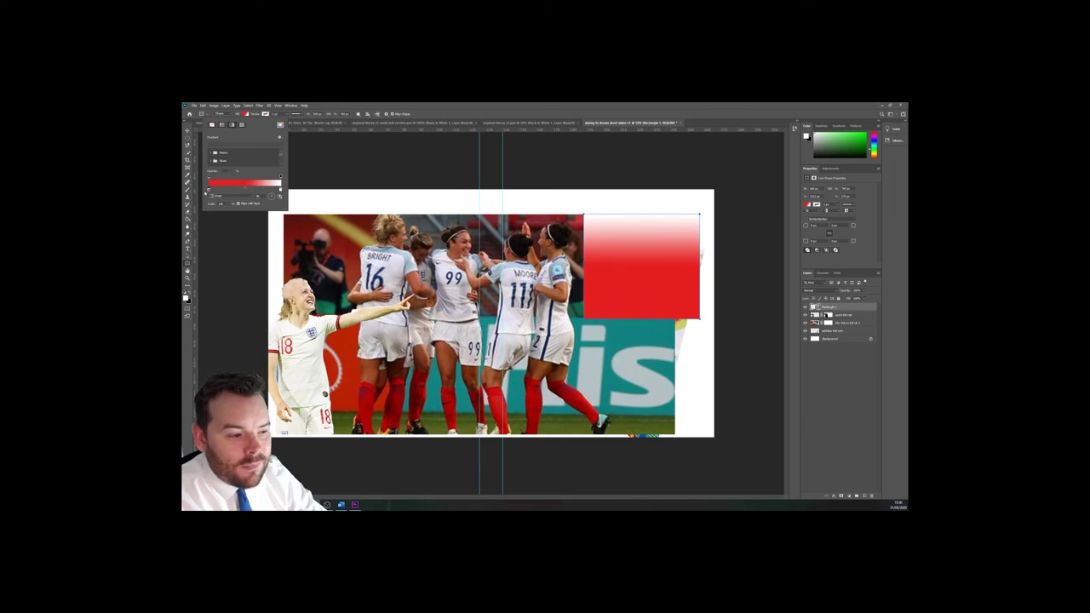
drag(245, 189, 237, 195)
click(236, 189)
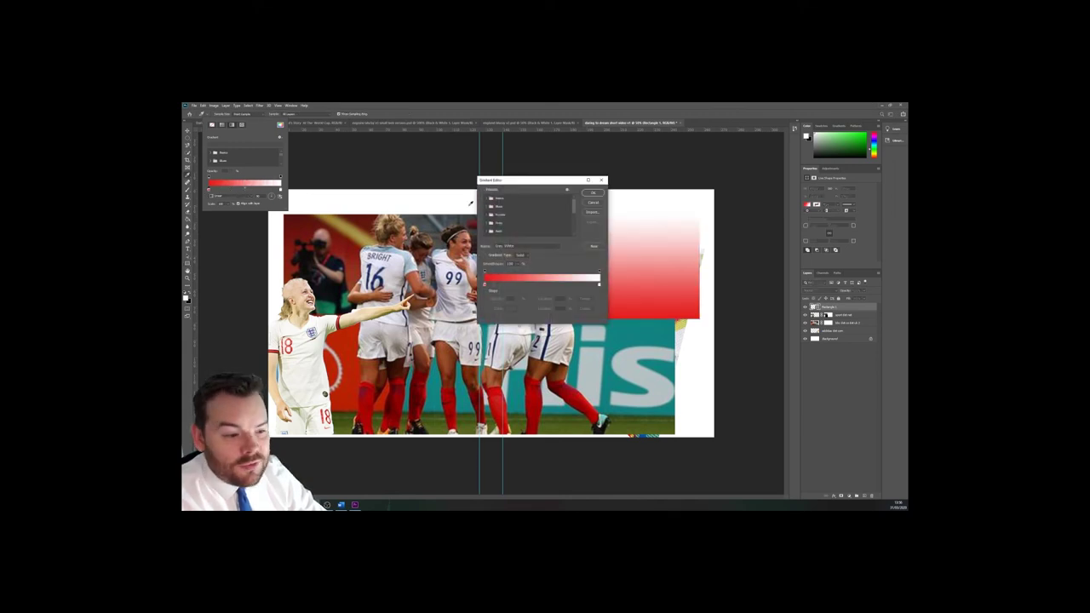
click(594, 192)
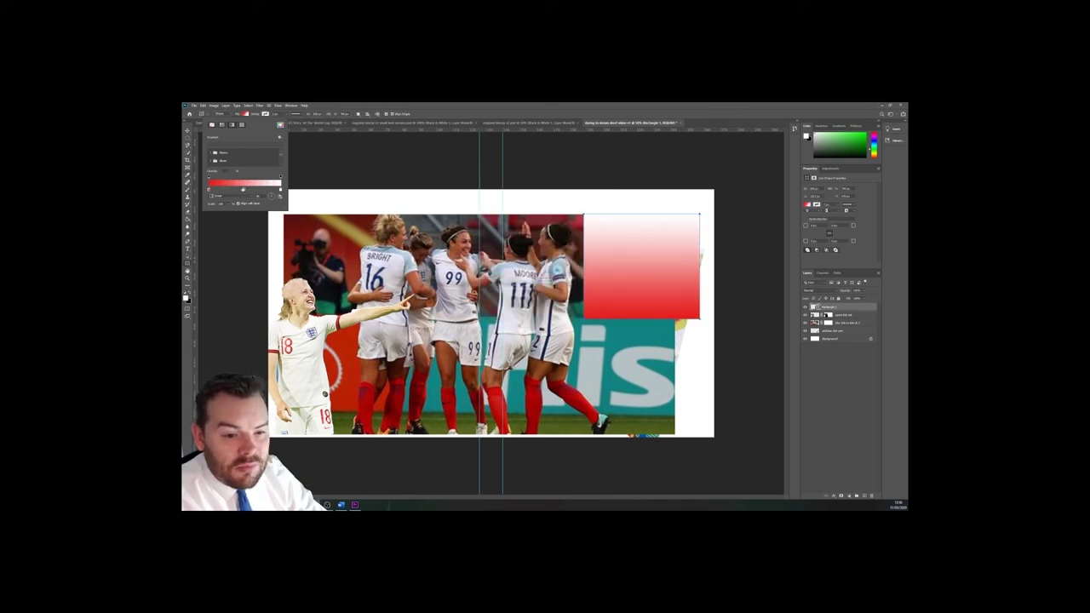
Step: Recolour the gradient's middle stop to blue, giving a white-blue-red tricolour fill
double_click(235, 190)
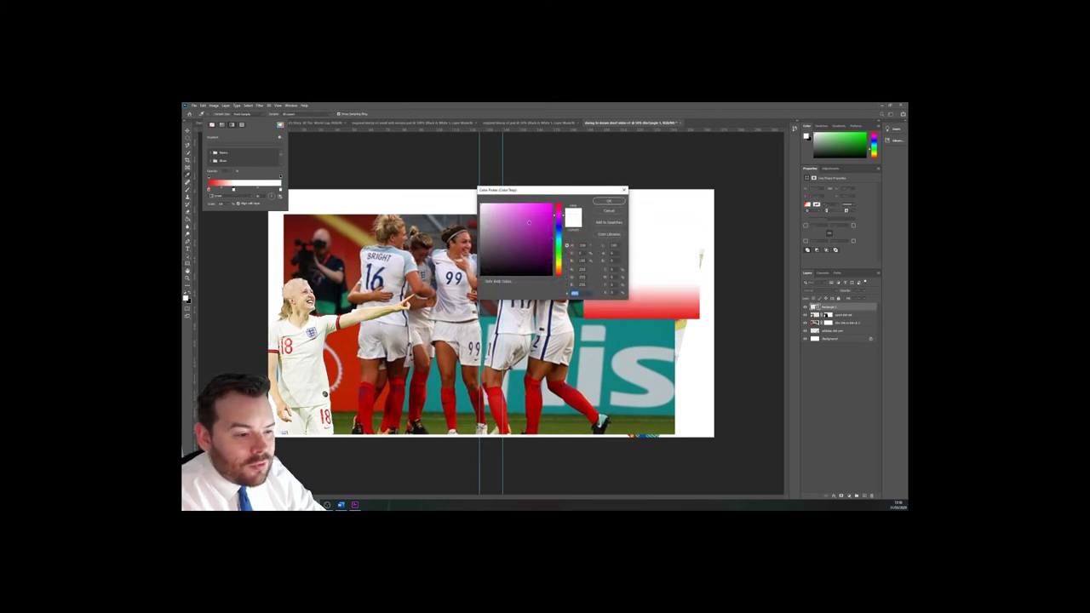
click(545, 214)
click(608, 201)
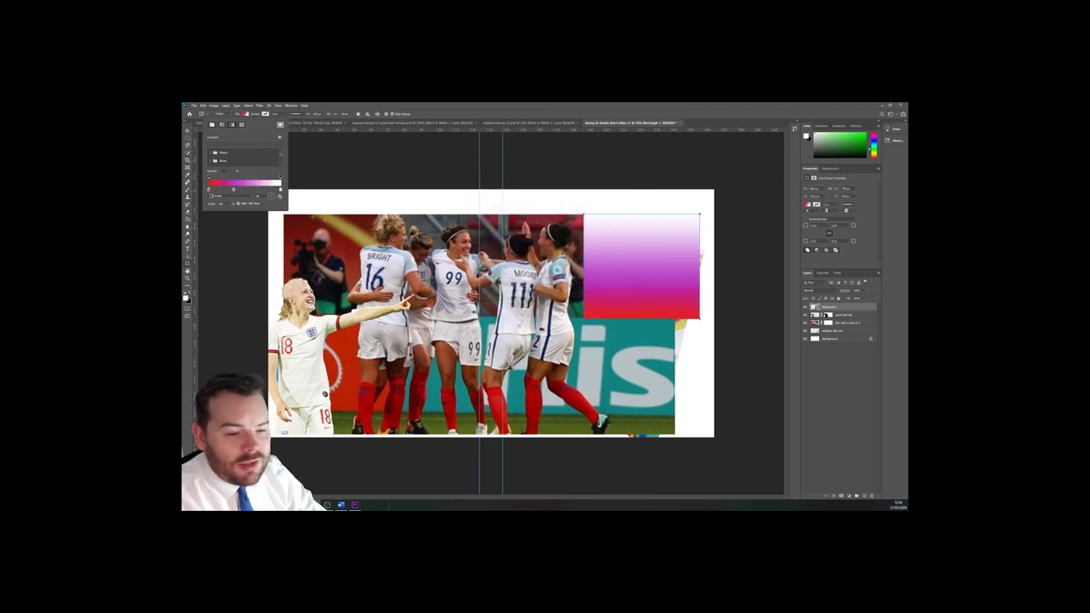
double_click(234, 190)
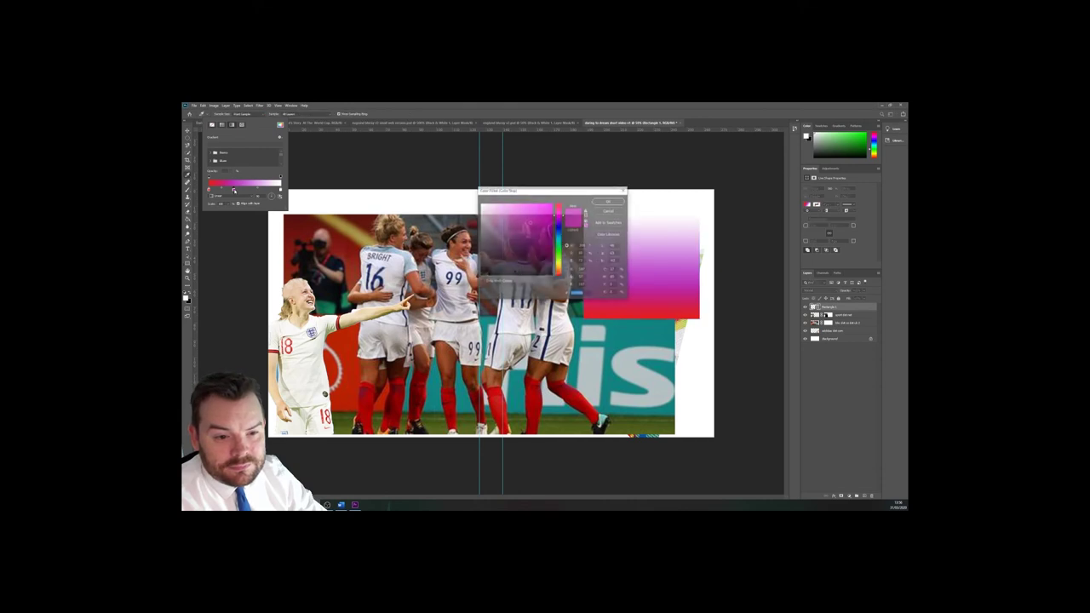
click(559, 229)
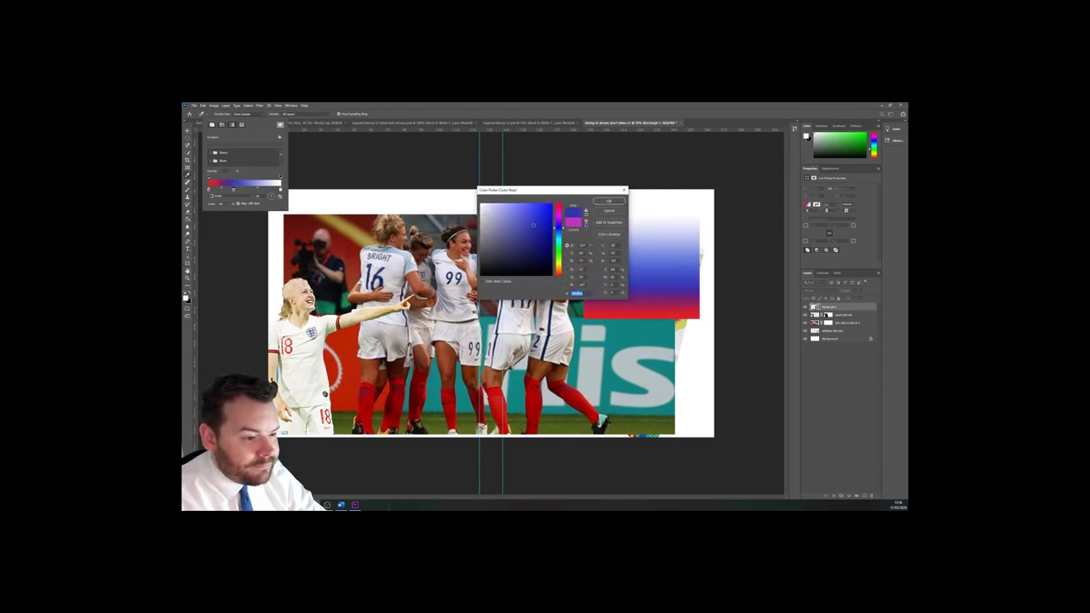
click(608, 201)
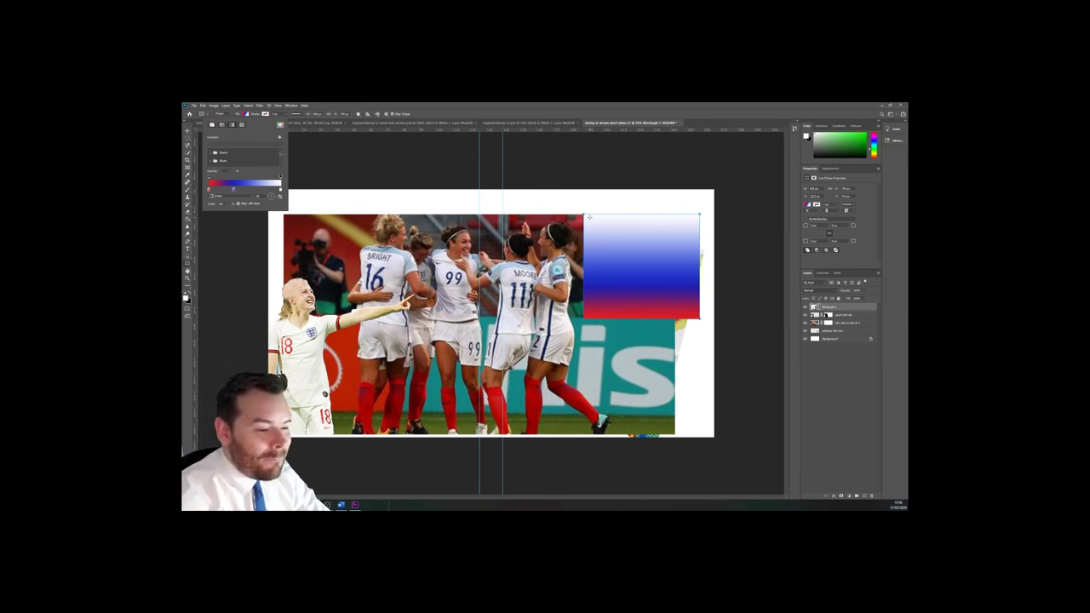
click(355, 105)
Step: Move Rectangle 1 below the players photo and the football layer to the top of the stack
click(187, 279)
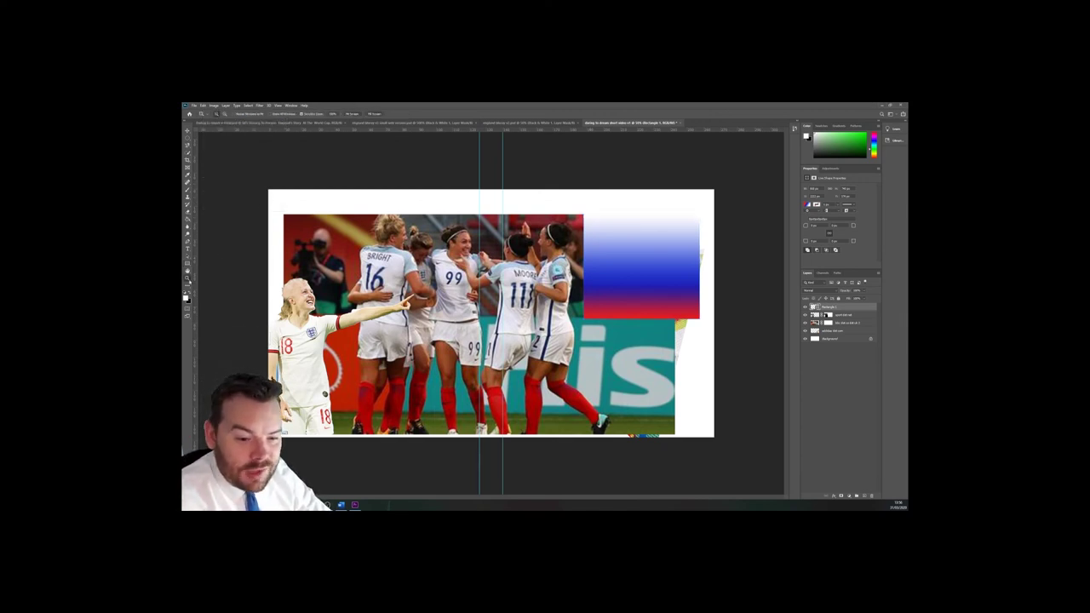
click(188, 285)
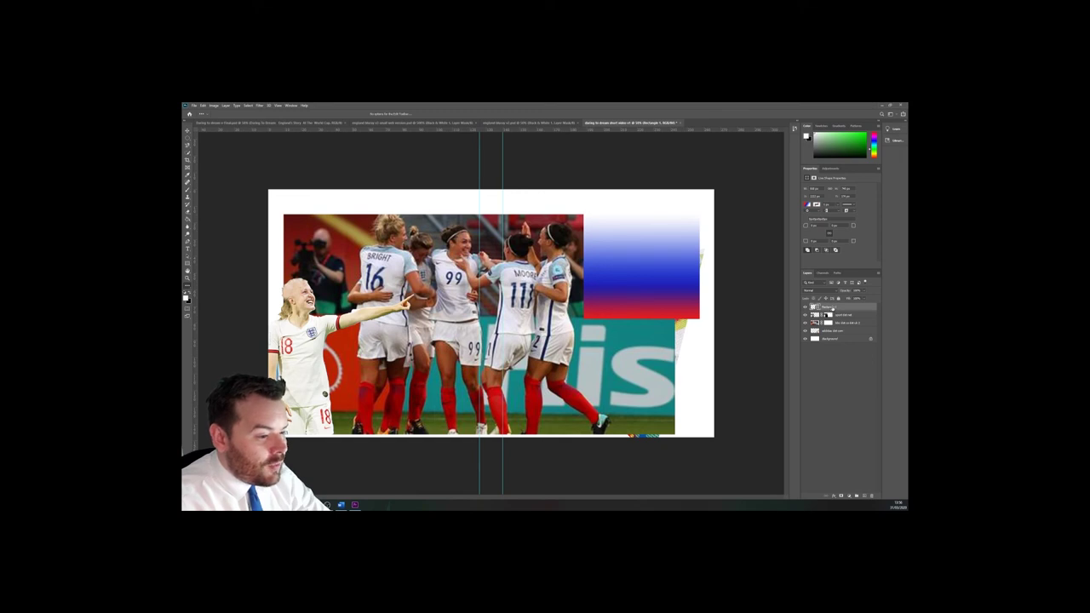
drag(827, 307, 837, 331)
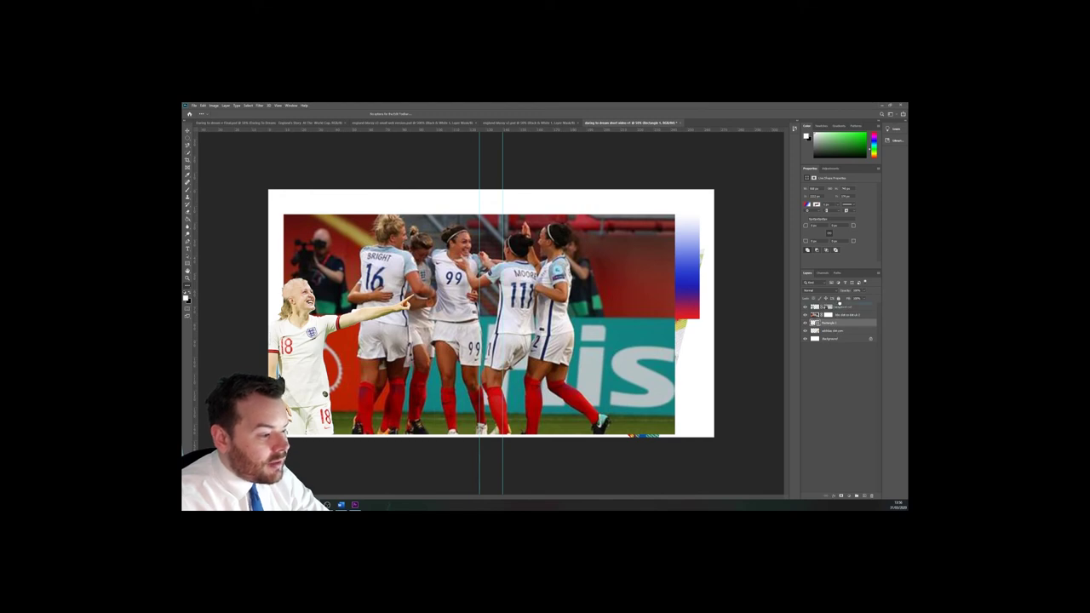
click(840, 330)
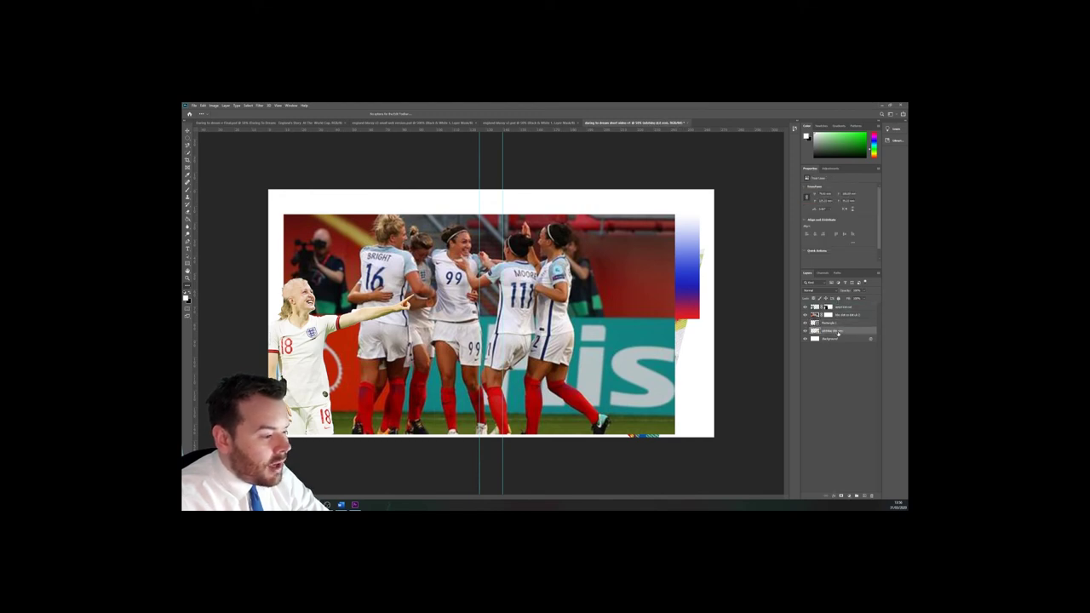
drag(840, 334, 830, 305)
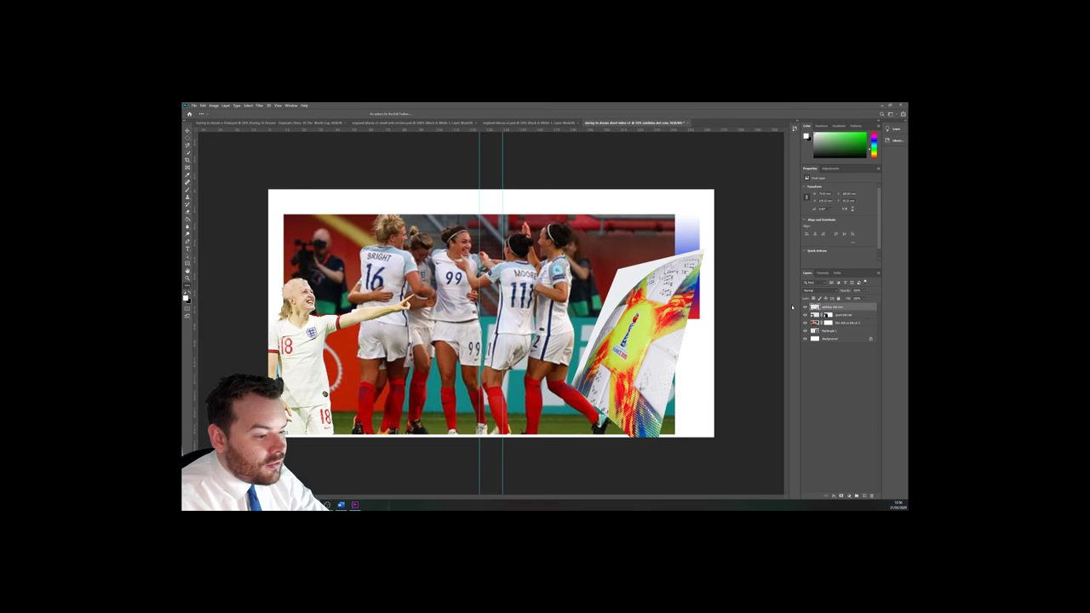
Step: Add a Posterize adjustment, clip it to the football layer, and fine-tune its Levels
click(830, 168)
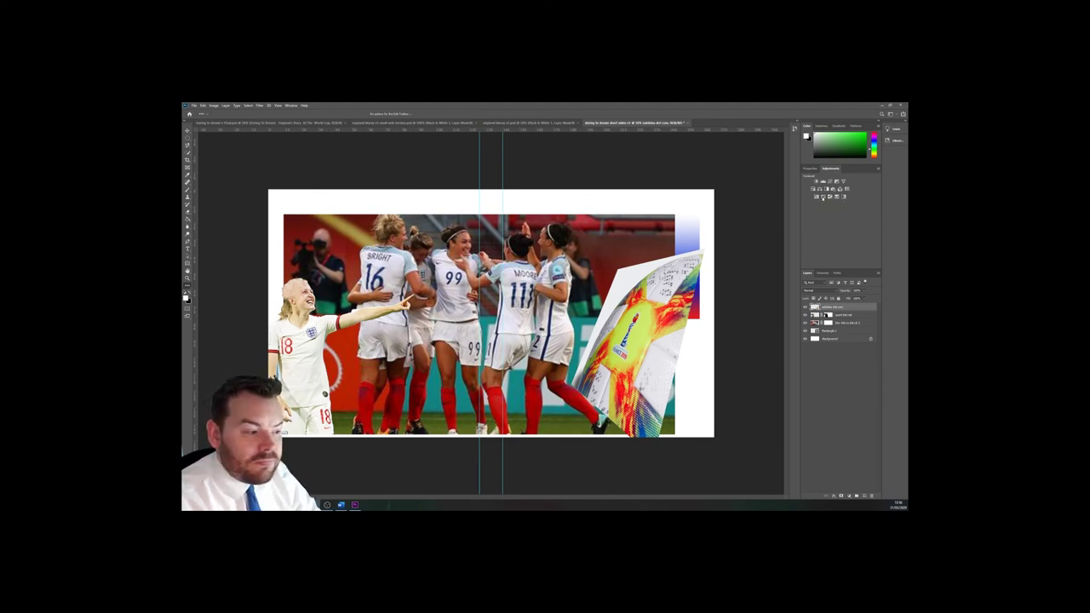
click(823, 197)
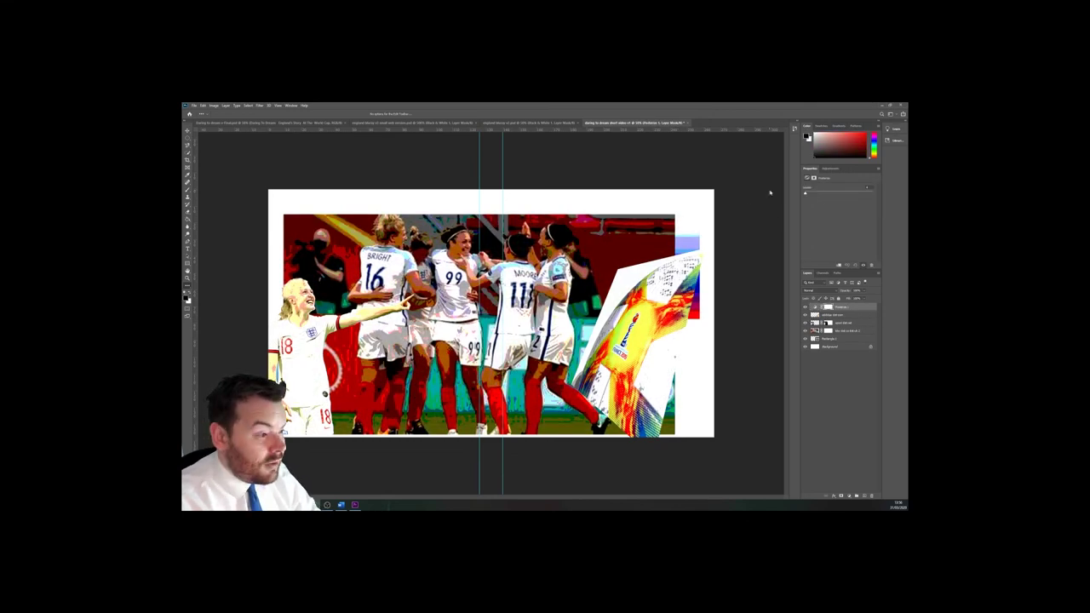
mouse_move(806, 194)
mouse_down()
mouse_move(822, 196)
mouse_move(802, 197)
mouse_up()
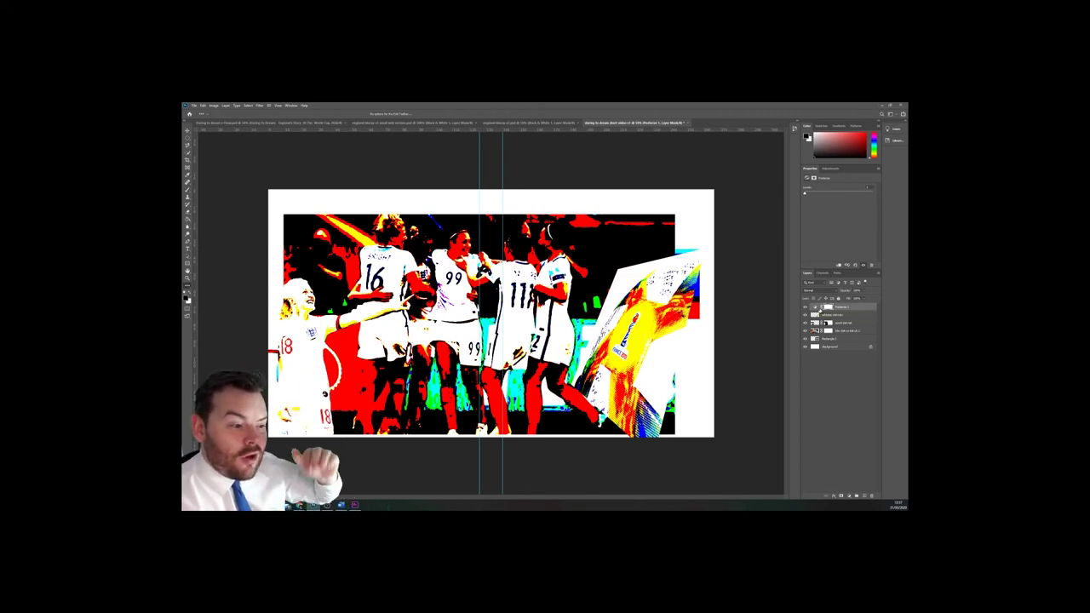
right_click(850, 308)
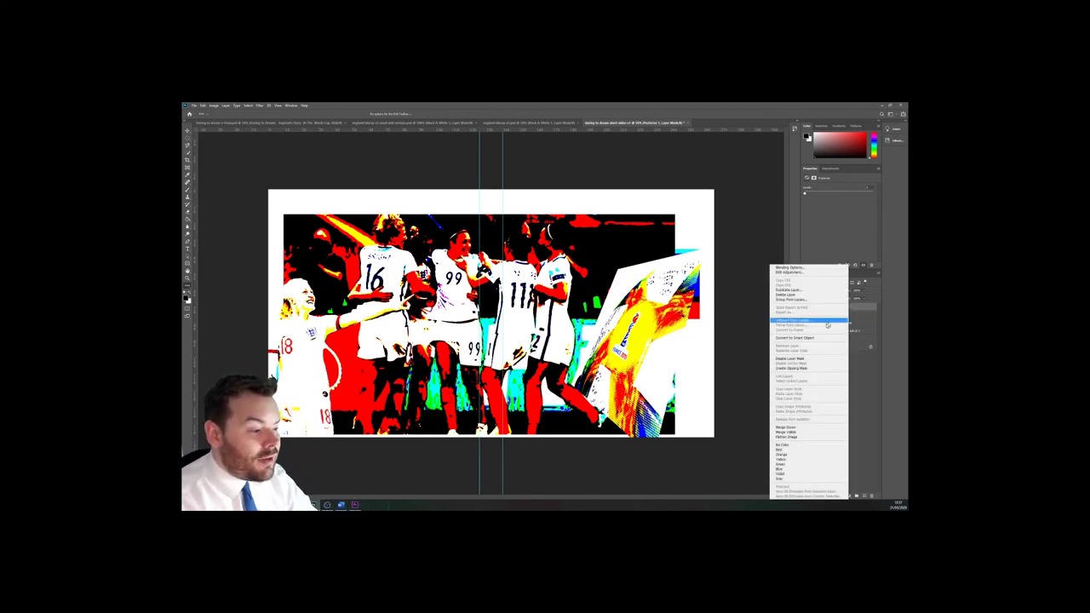
click(788, 368)
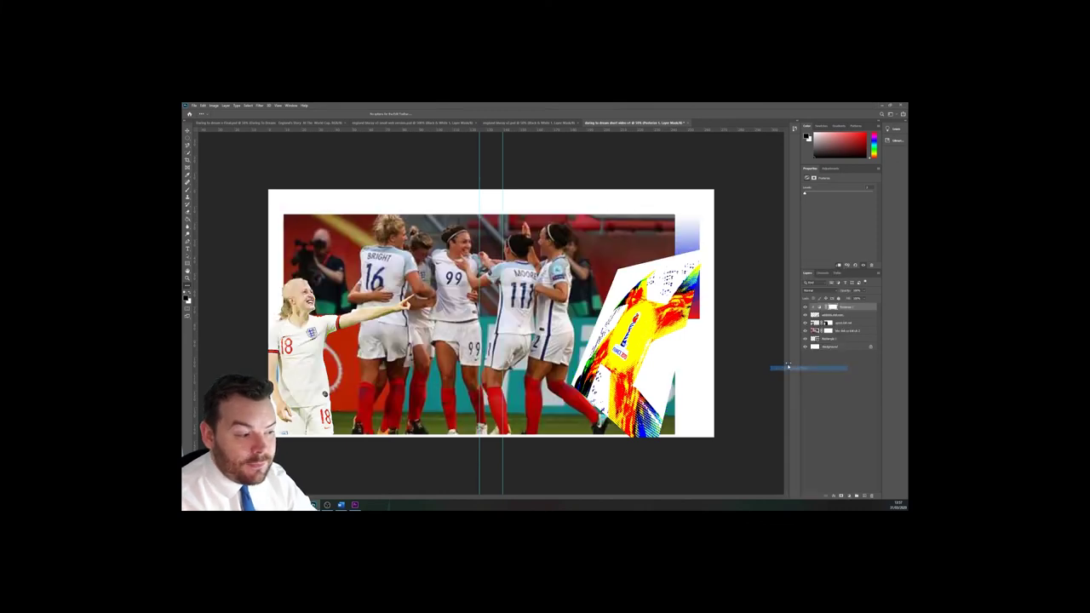
drag(805, 193, 783, 197)
Step: Add a Color Balance adjustment to the football, shifting its Yellow–Blue slider toward brighter colours
click(848, 317)
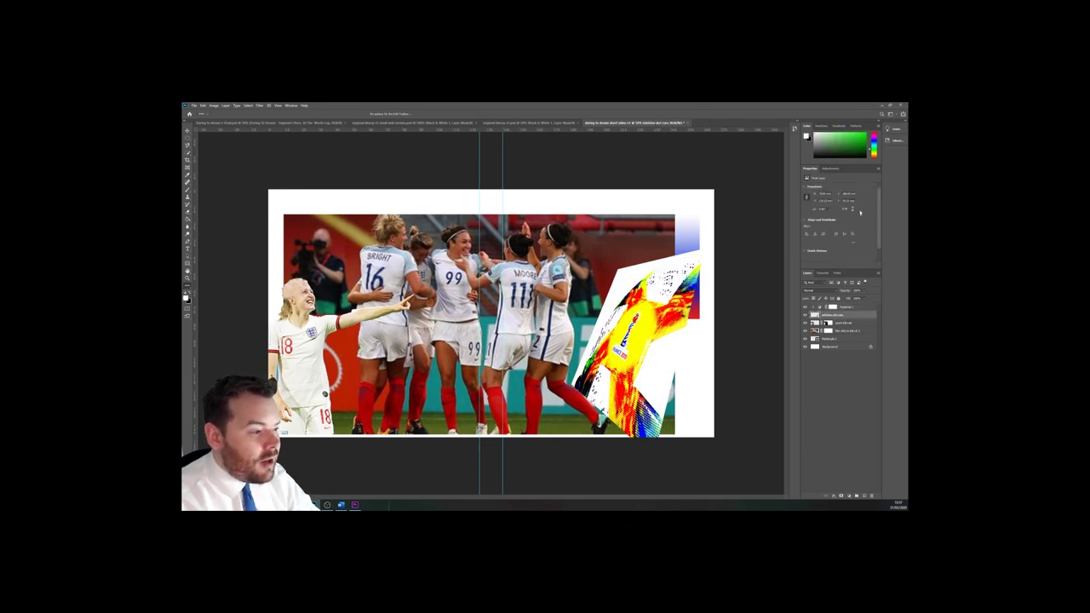
click(831, 169)
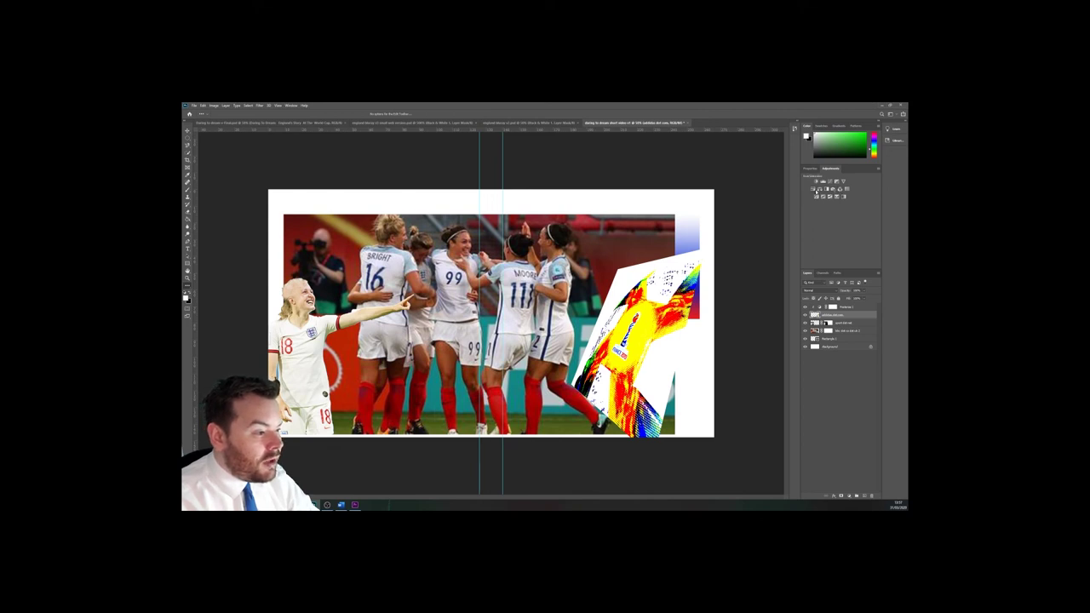
click(820, 189)
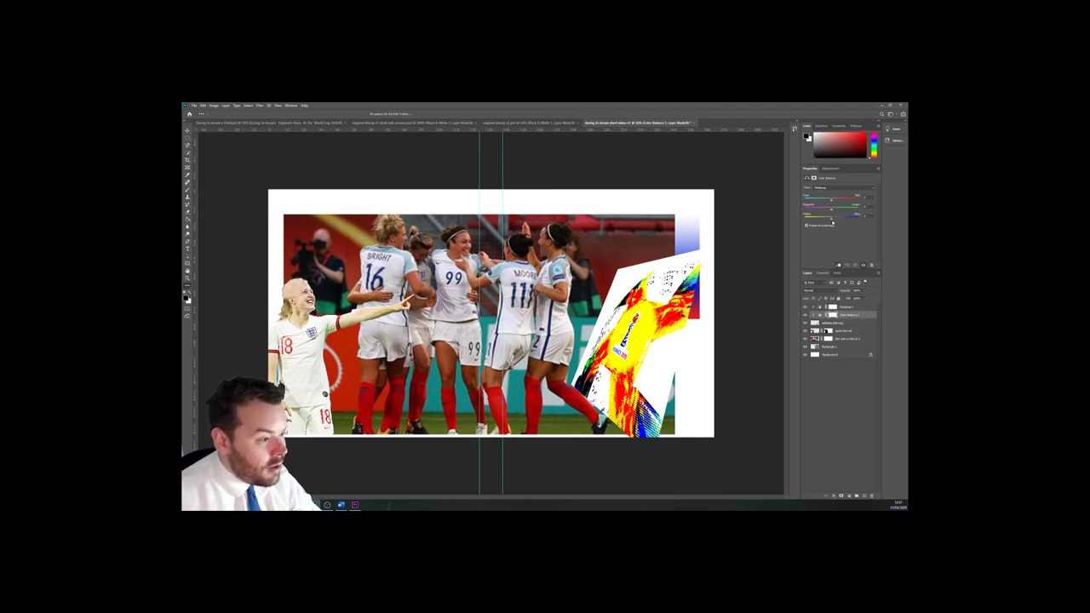
click(818, 225)
mouse_move(819, 219)
mouse_down()
mouse_move(806, 219)
mouse_move(870, 210)
mouse_move(809, 204)
mouse_up()
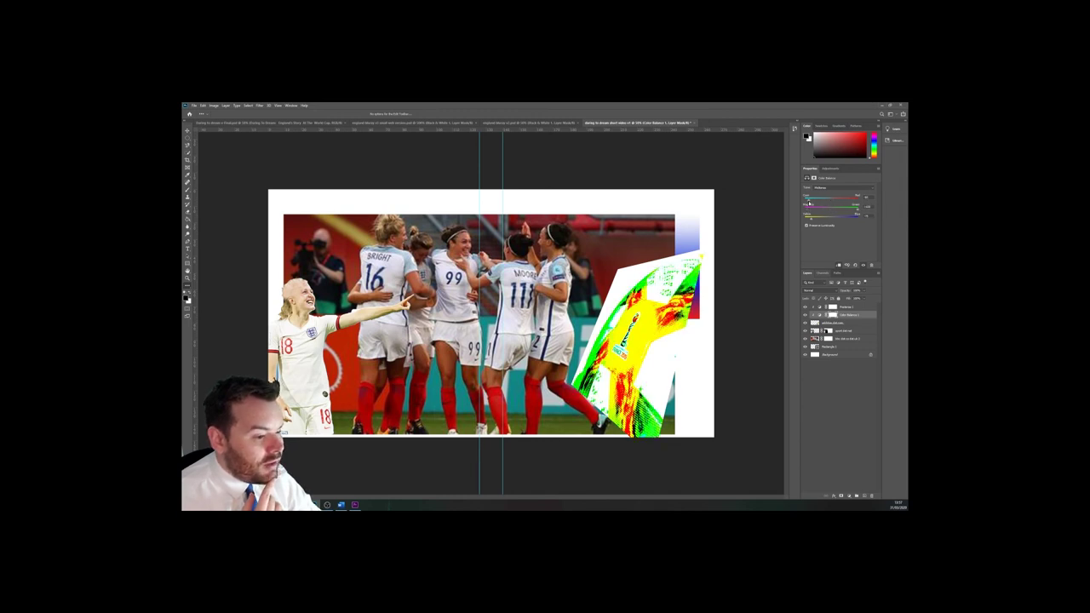
click(848, 340)
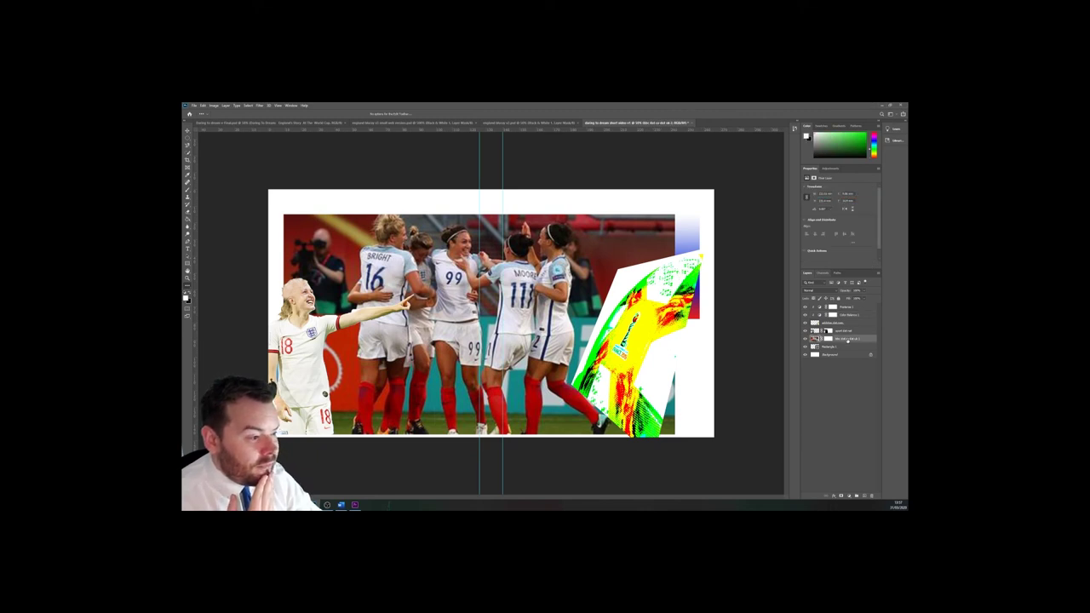
click(830, 168)
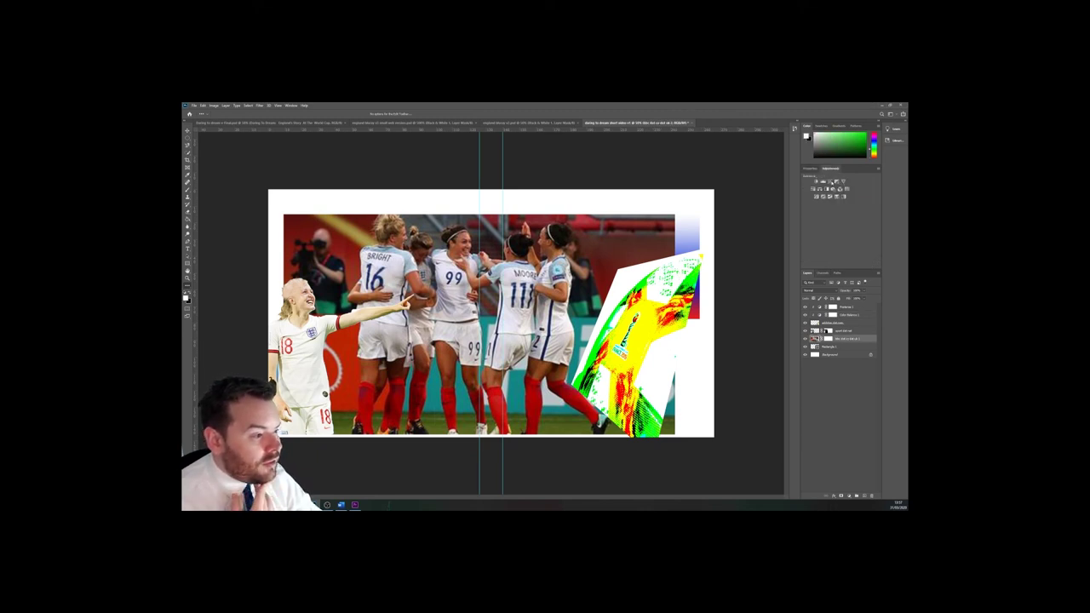
Step: Add a Levels adjustment to the players photo, raising the black point and lowering the white point
click(823, 181)
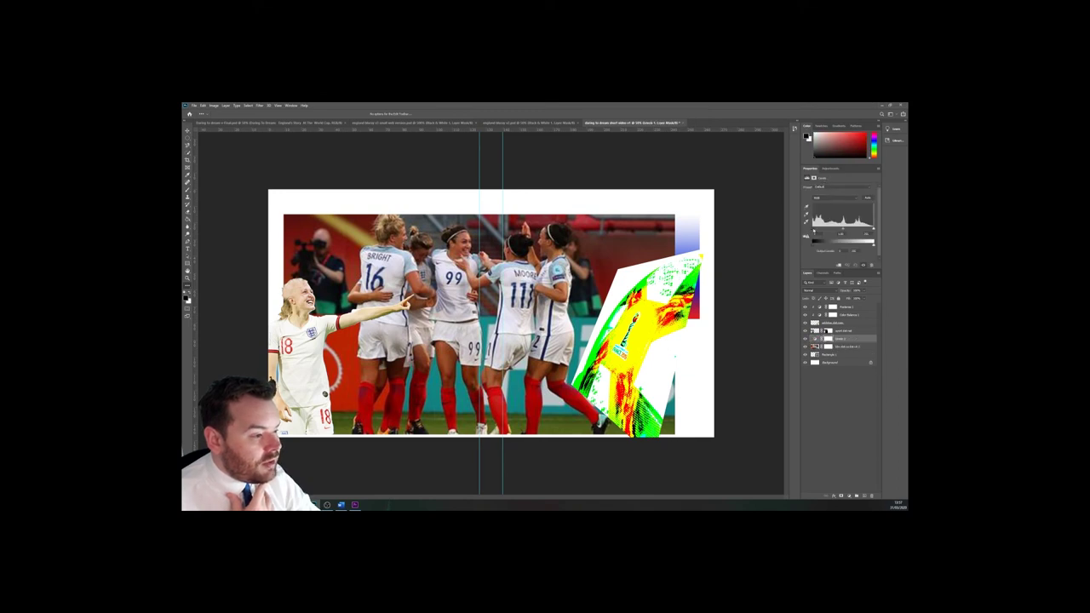
drag(814, 230, 823, 231)
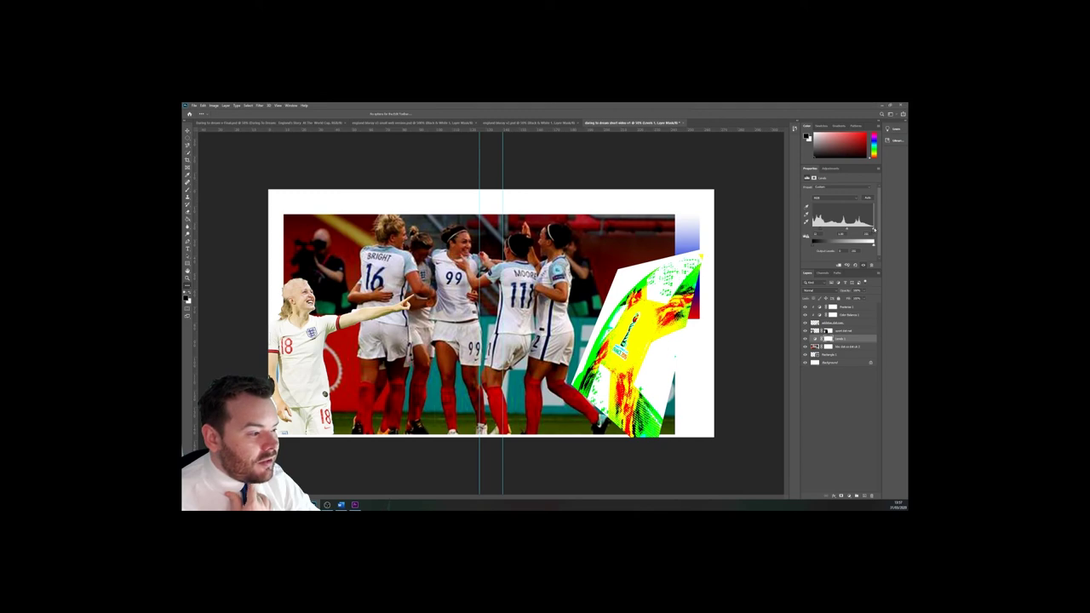
drag(874, 228, 844, 229)
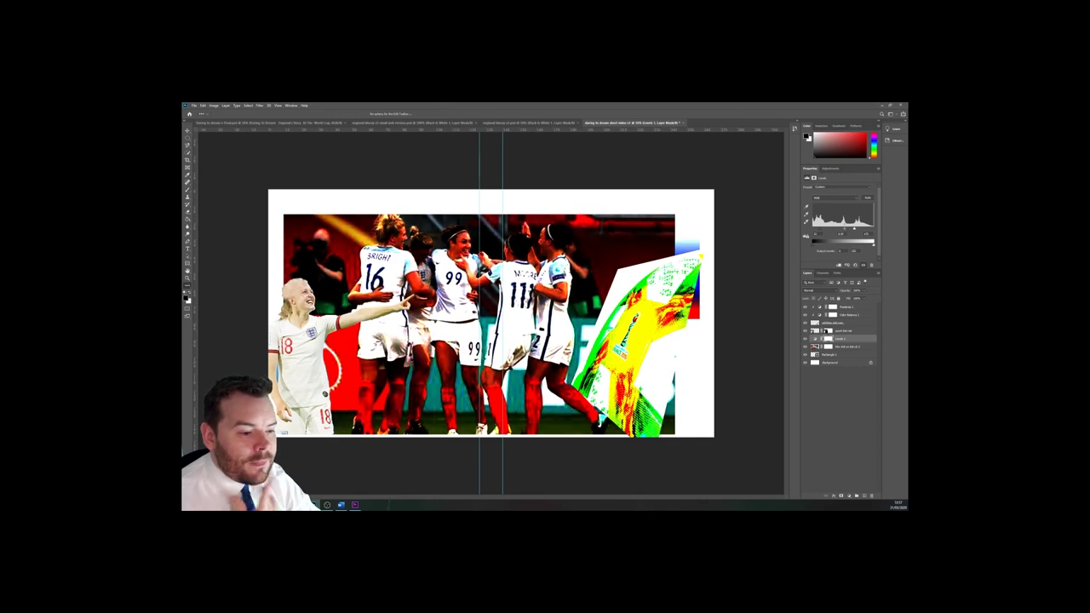